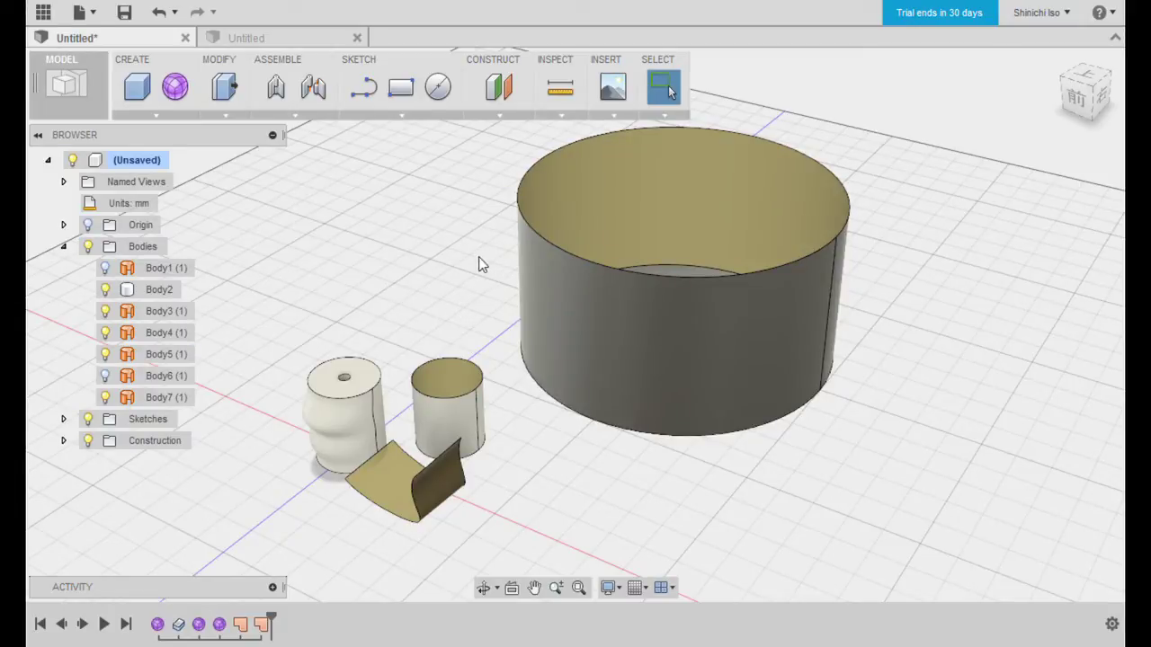
Step: In the empty second document, sketch a 90 mm circle centred on the origin on the XY plane
{"action": "left_click", "coordinate": [302, 40]}
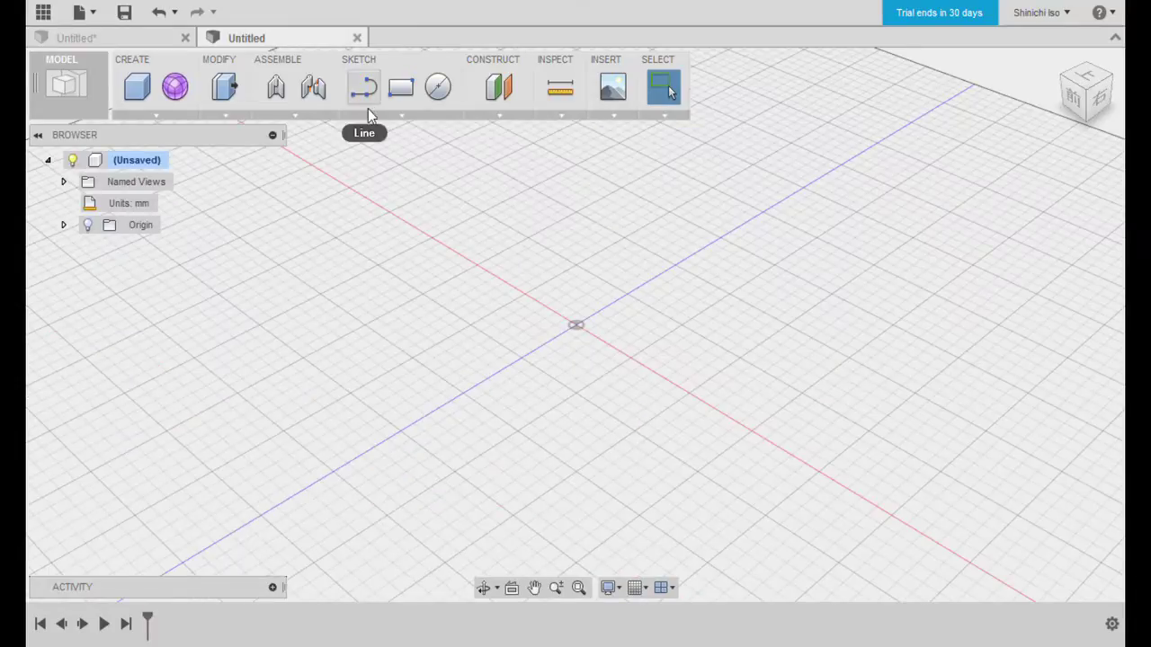
{"action": "middle_click_drag", "start_coordinate": [573, 221], "coordinate": [433, 314]}
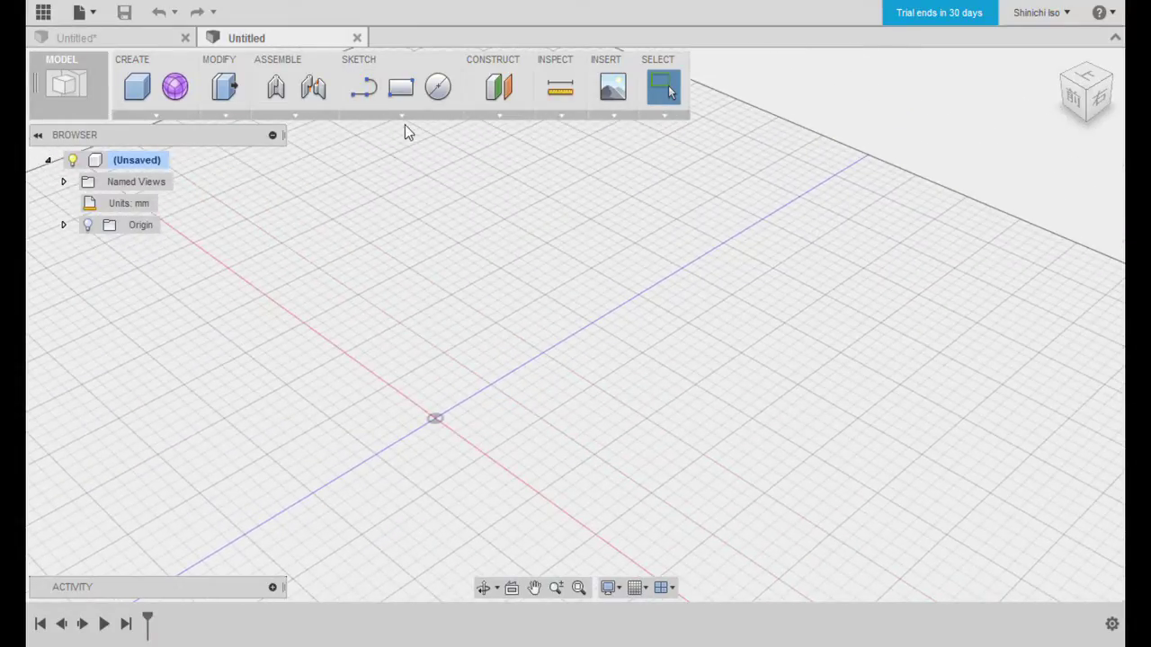
{"action": "left_click", "coordinate": [438, 87]}
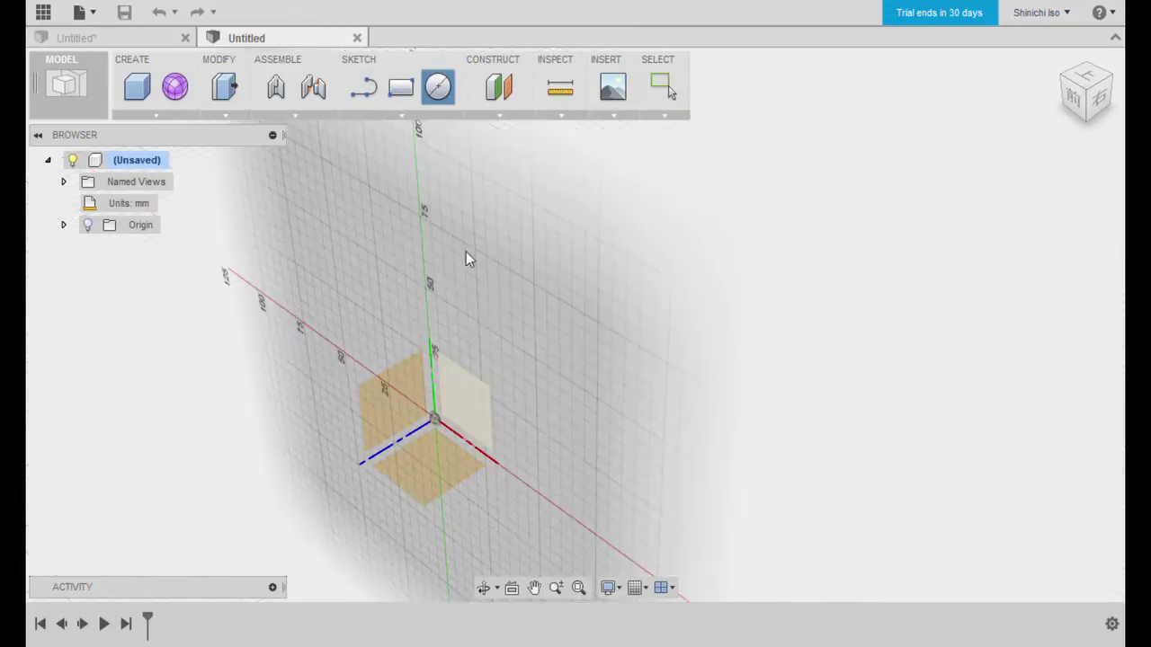
{"action": "left_click", "coordinate": [449, 471]}
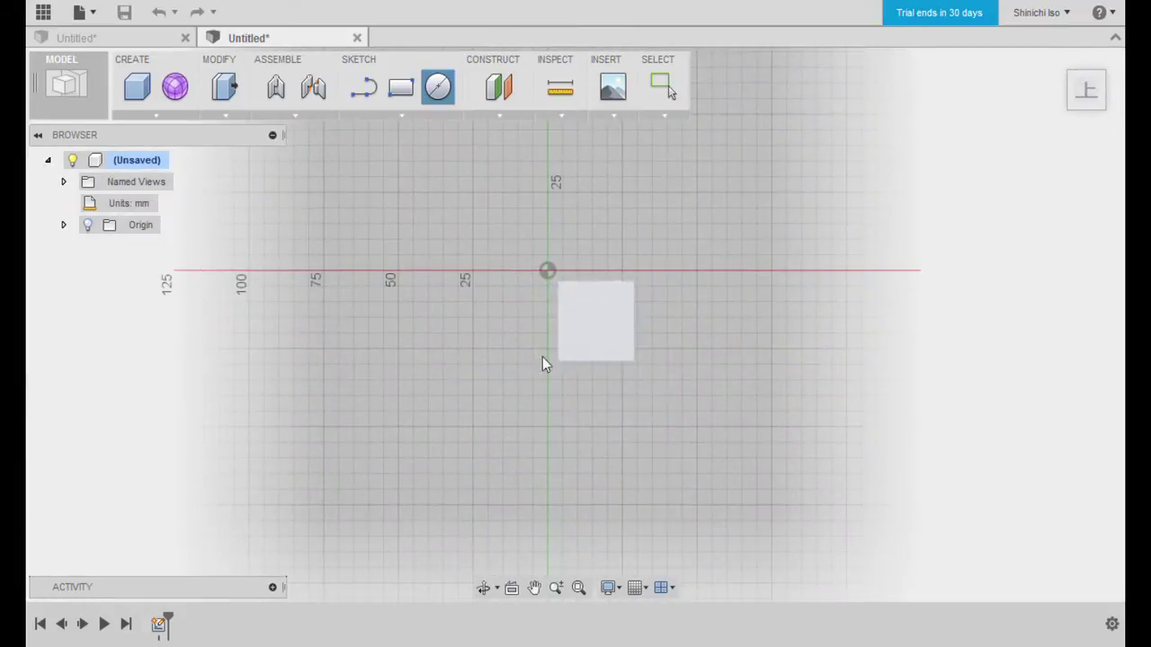
{"action": "left_click", "coordinate": [549, 270]}
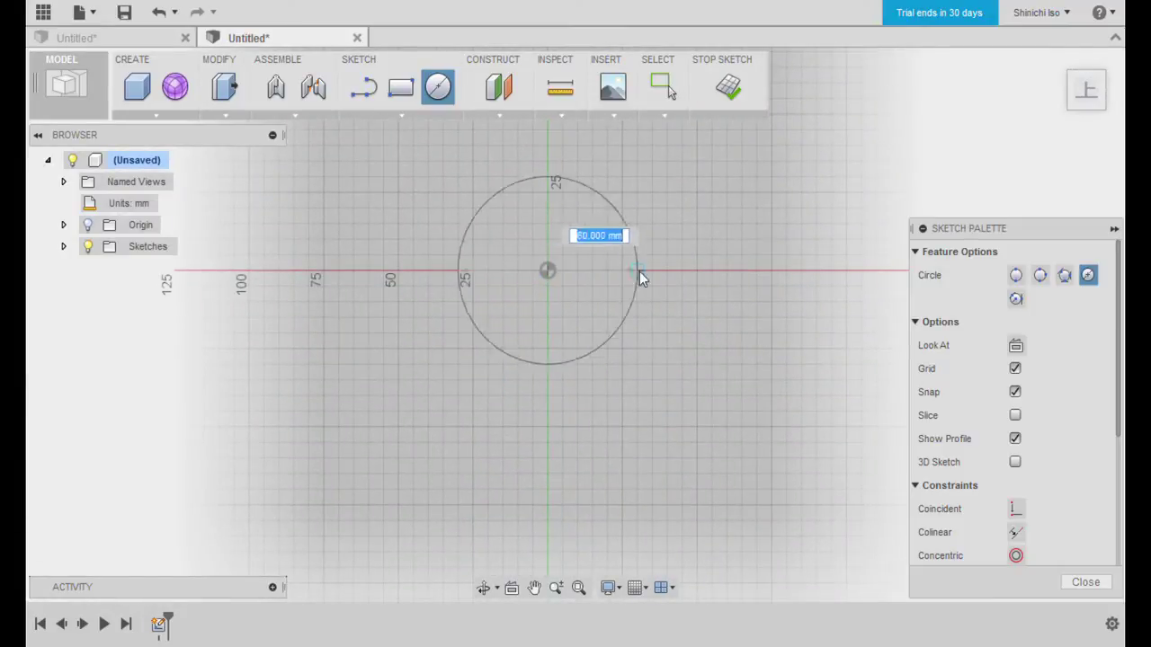
{"action": "left_click", "coordinate": [693, 277]}
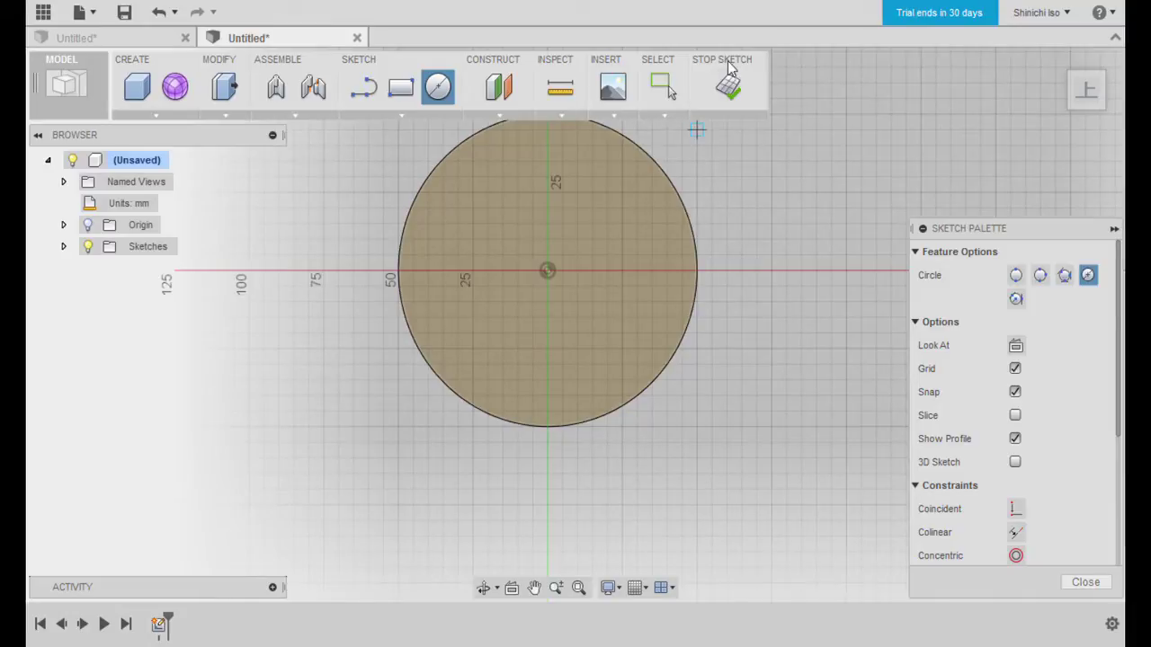
{"action": "left_click", "coordinate": [736, 96]}
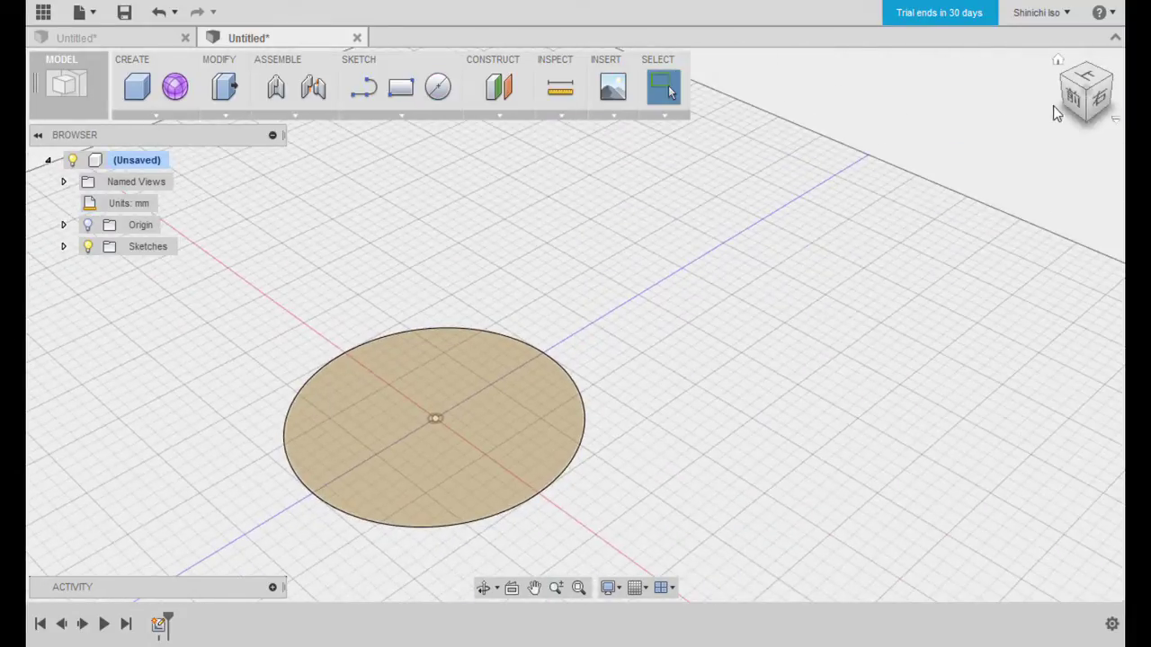
Step: Pin the Spline and Trim commands from the Sketch menu to the toolbar
{"action": "scroll", "coordinate": [458, 330], "scroll_direction": "down", "scroll_amount": 2}
{"action": "scroll", "coordinate": [463, 329], "scroll_direction": "down", "scroll_amount": 3}
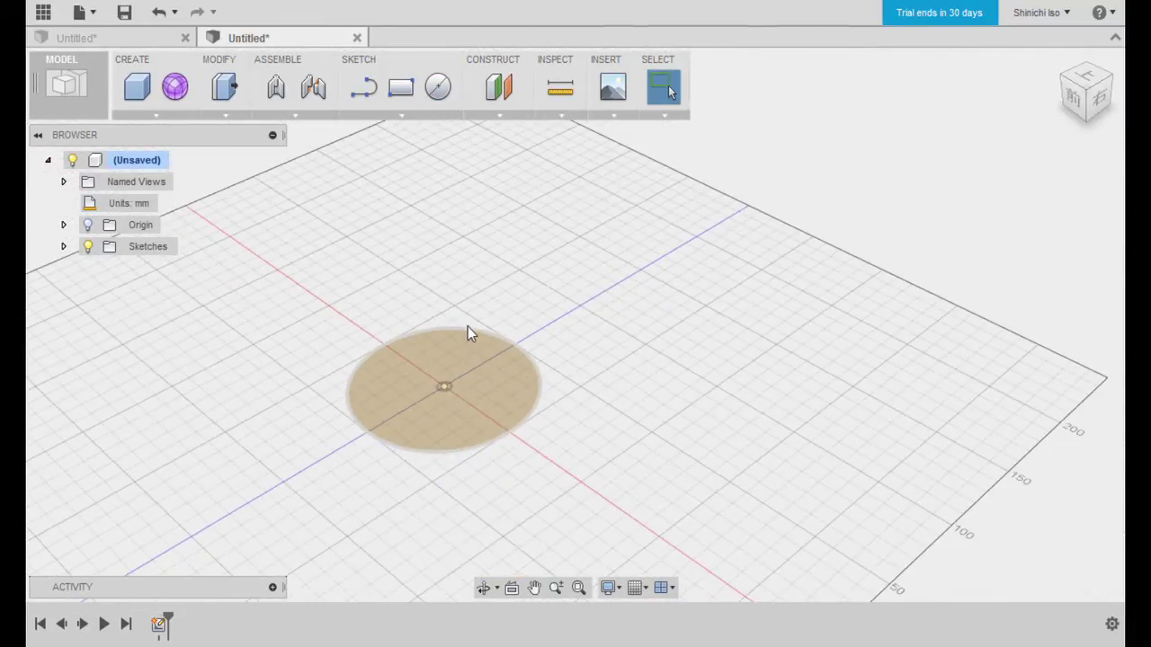
{"action": "middle_click_drag", "start_coordinate": [434, 269], "coordinate": [504, 324]}
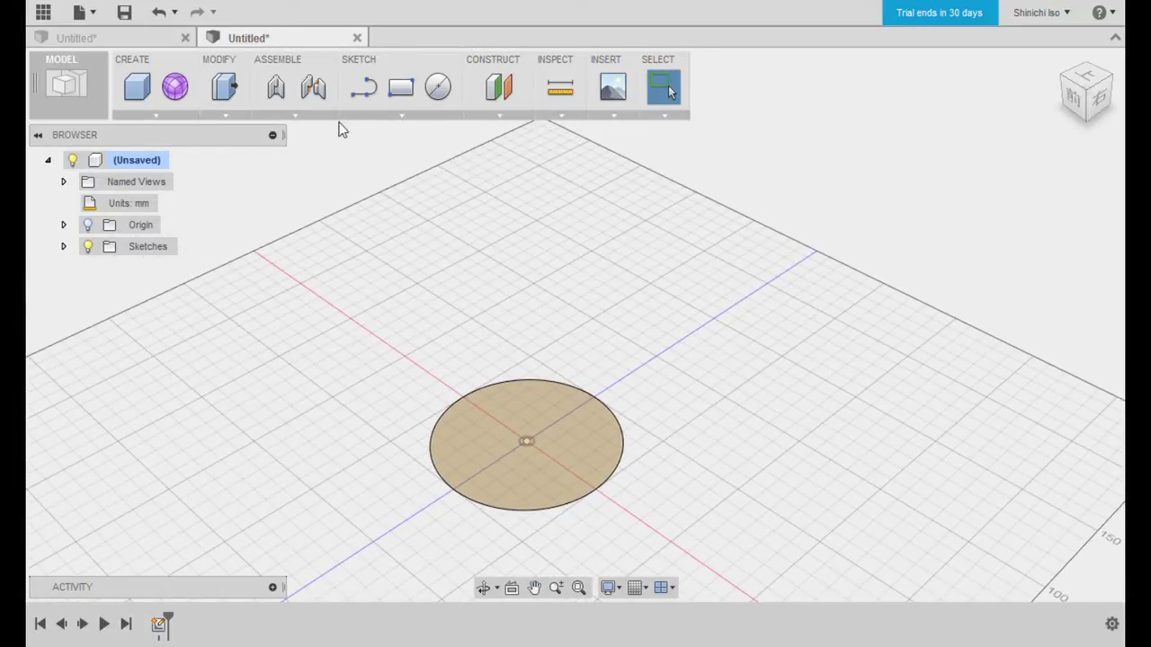
{"action": "left_click", "coordinate": [377, 115]}
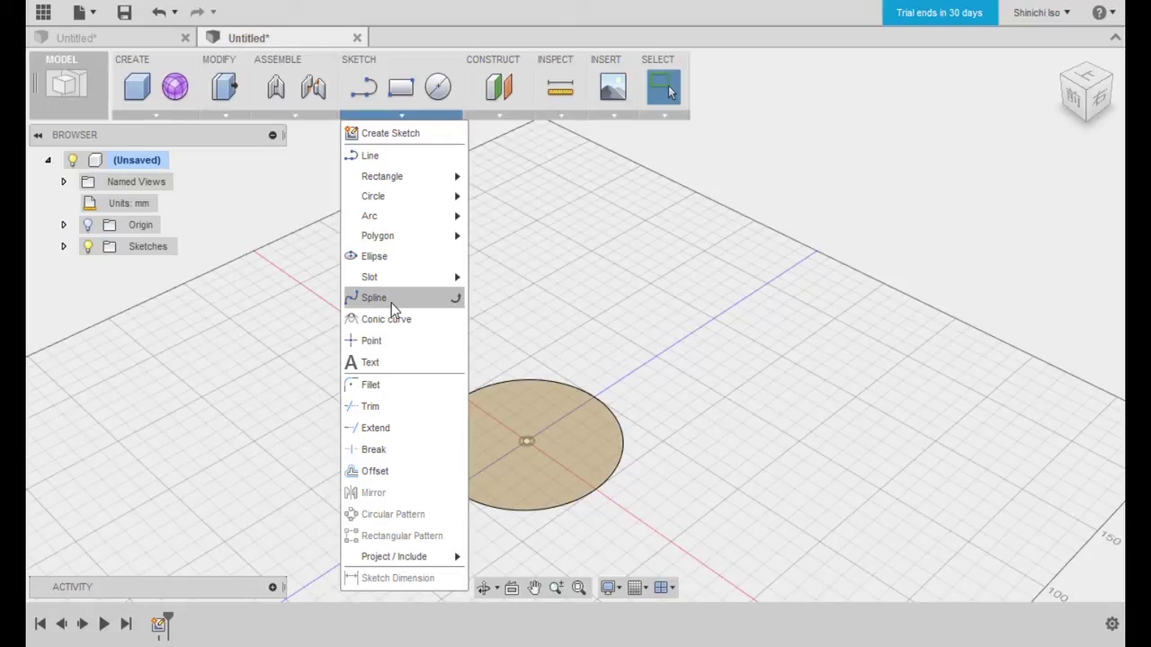
{"action": "left_click", "coordinate": [459, 305]}
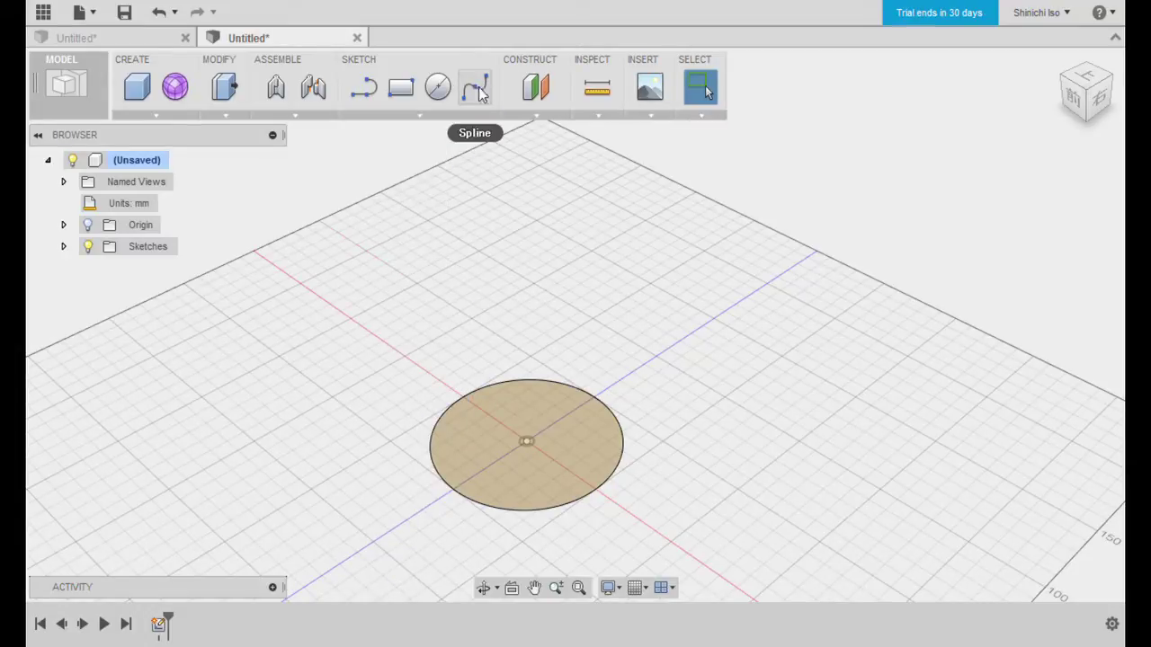
{"action": "left_click", "coordinate": [466, 115]}
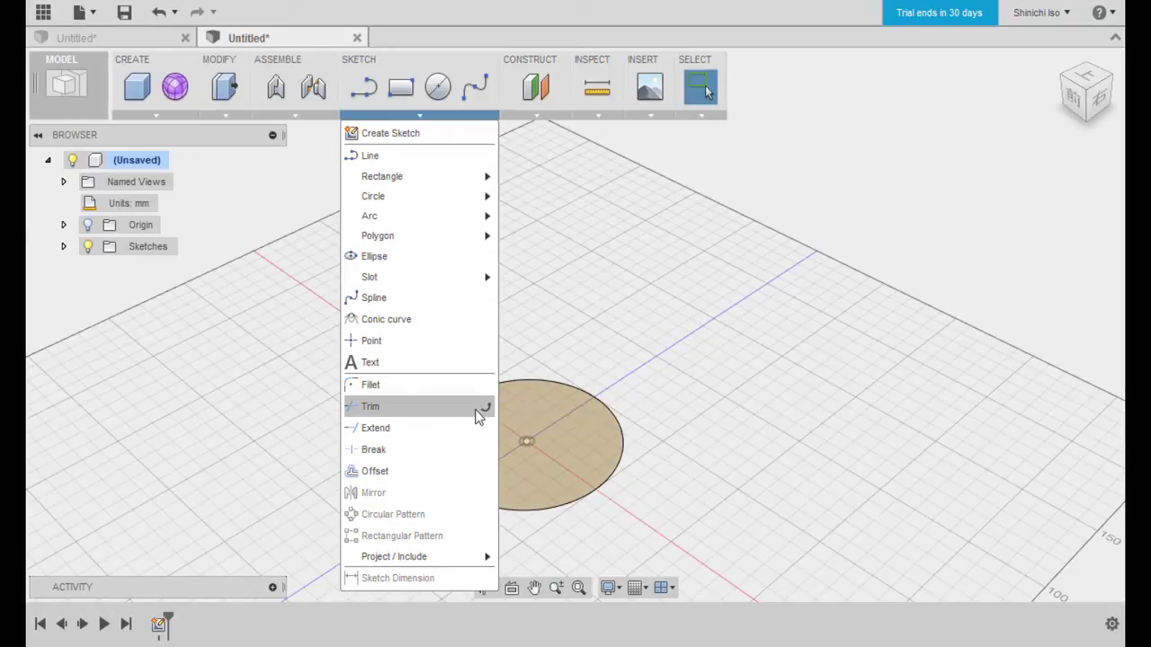
{"action": "left_click", "coordinate": [485, 408]}
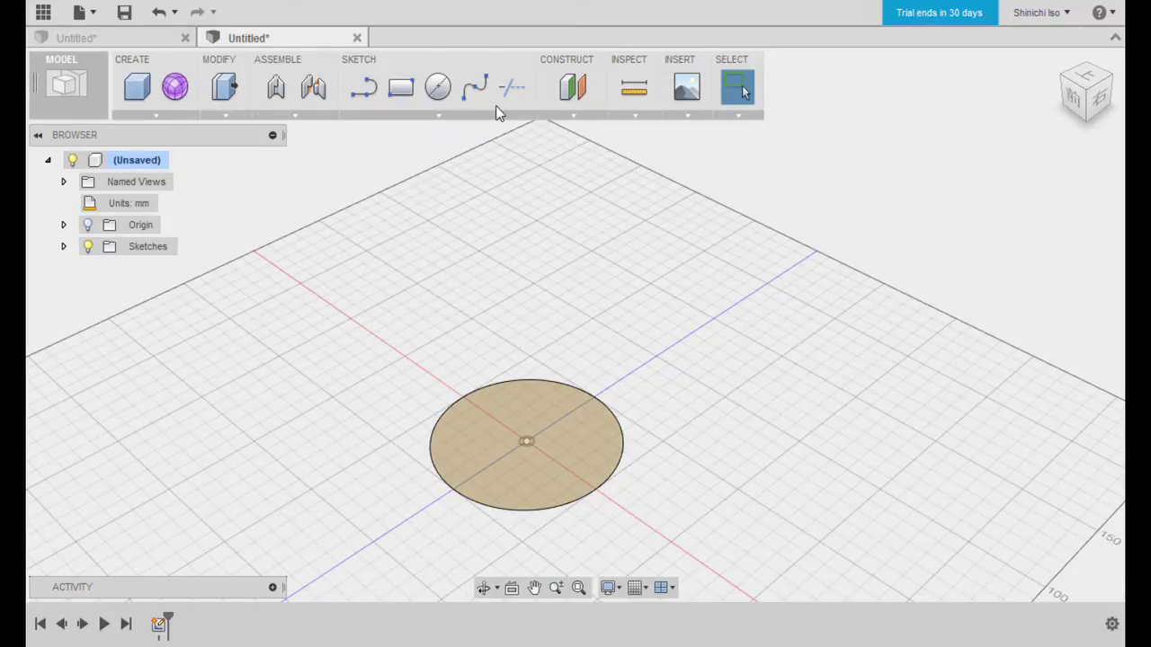
Step: Draw a spline on the XZ plane curving upward from the origin through two points, and finish the sketch
{"action": "left_click", "coordinate": [465, 91]}
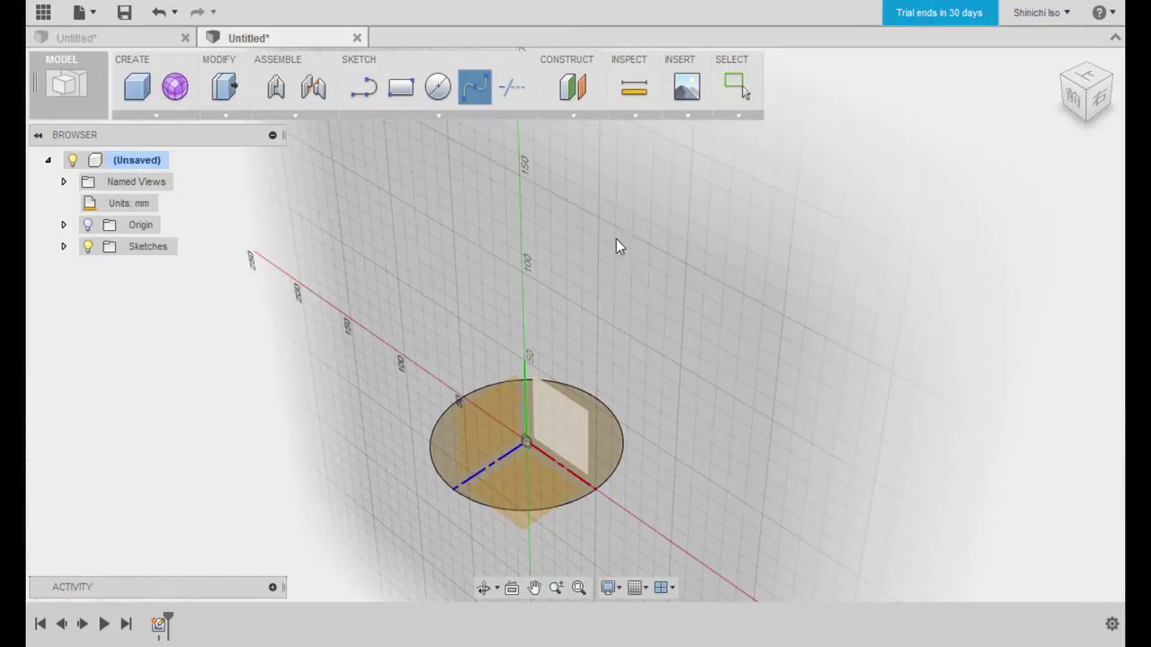
{"action": "left_click", "coordinate": [580, 423]}
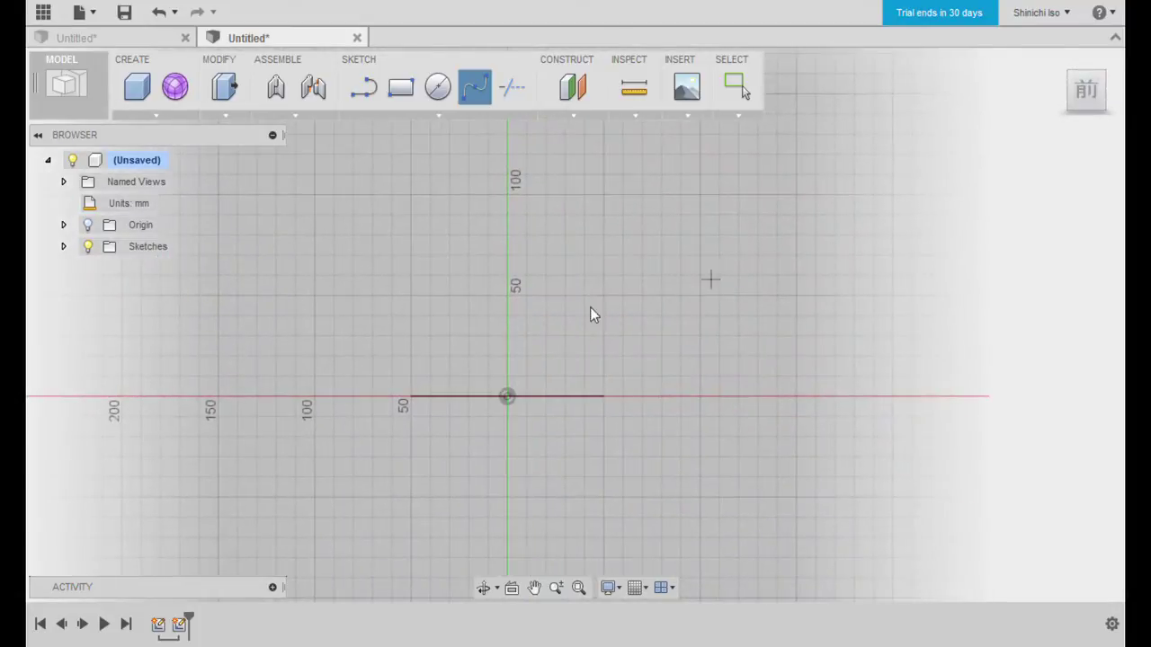
{"action": "left_click", "coordinate": [506, 396]}
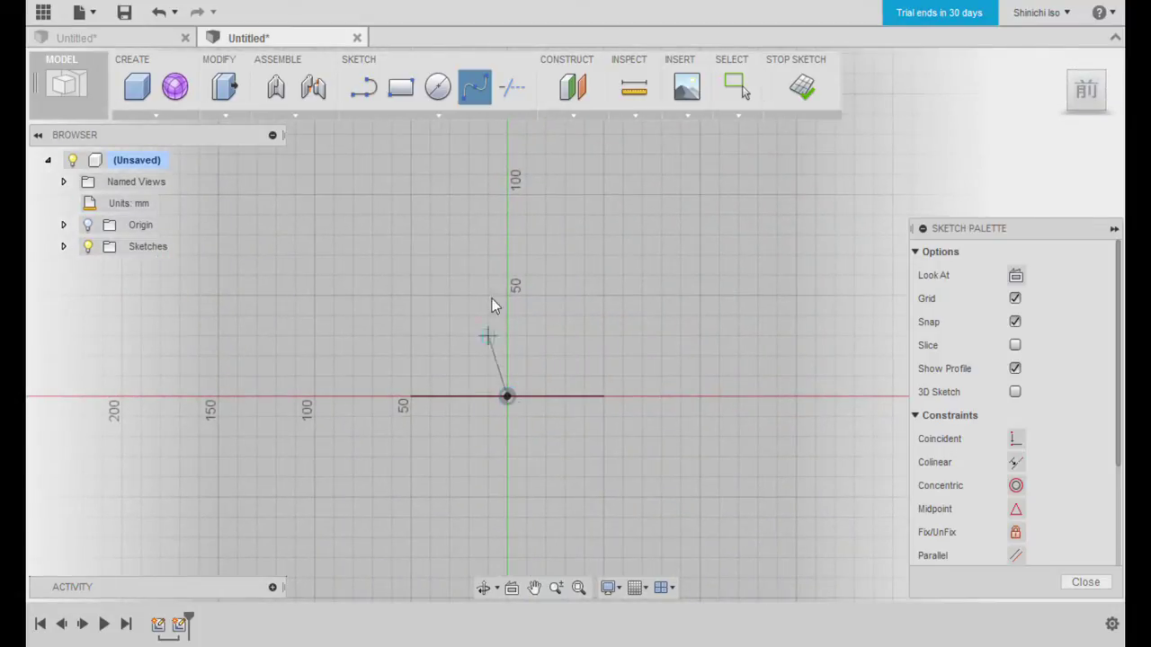
{"action": "left_click", "coordinate": [438, 237]}
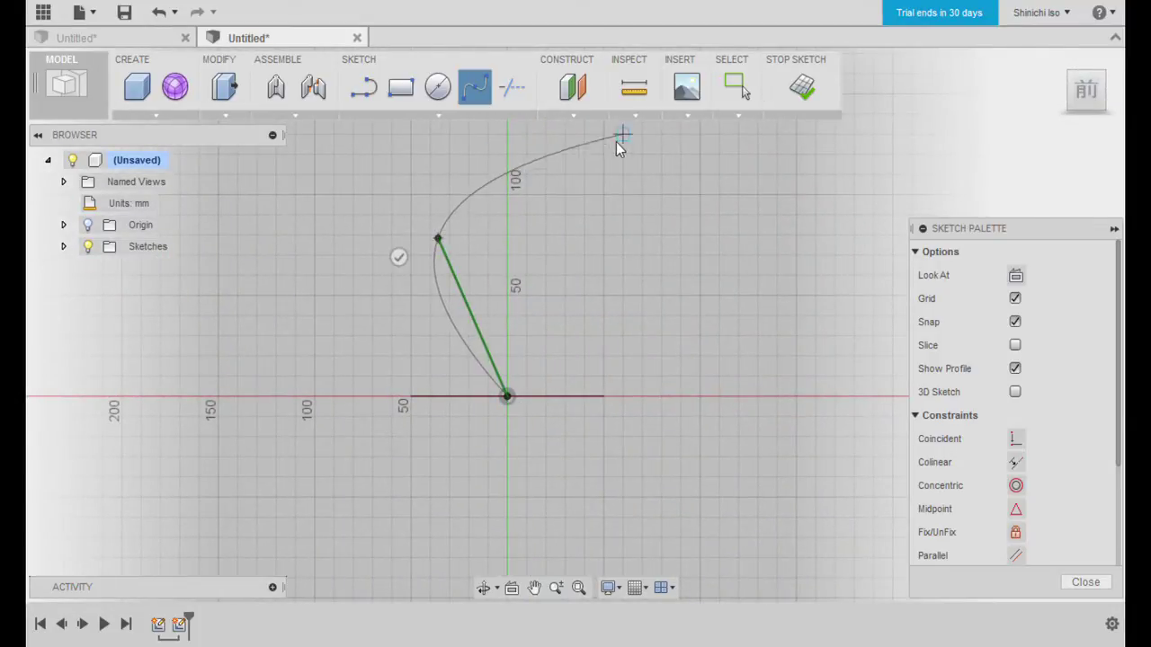
{"action": "left_click", "coordinate": [527, 154]}
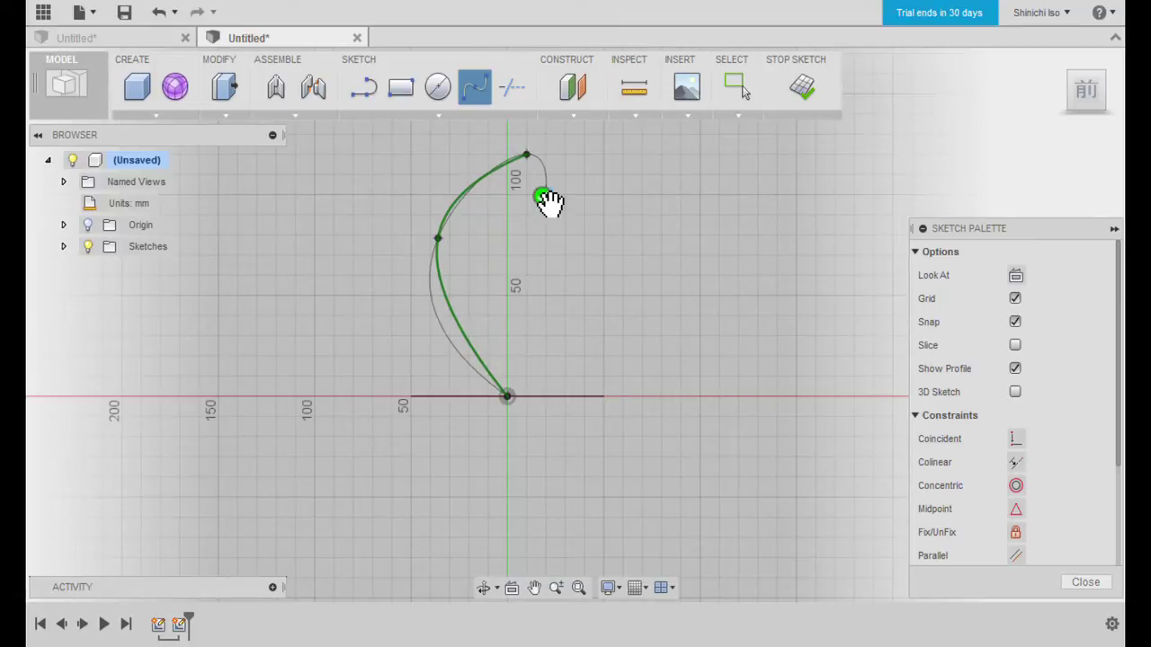
{"action": "left_click", "coordinate": [542, 196]}
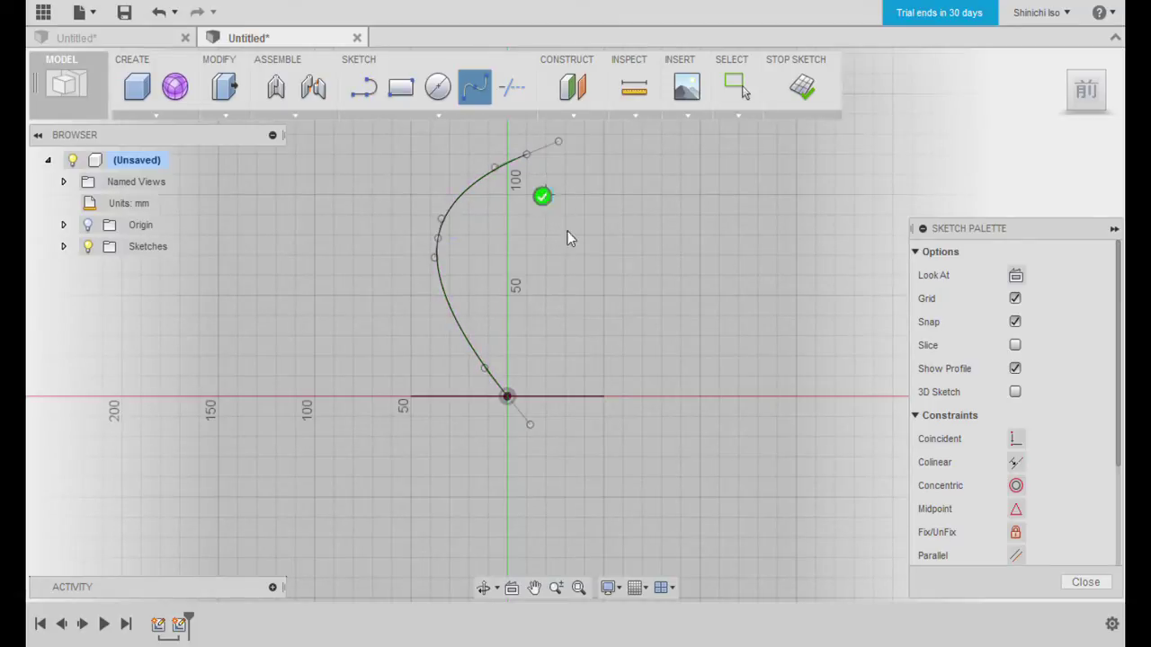
{"action": "left_click", "coordinate": [803, 88]}
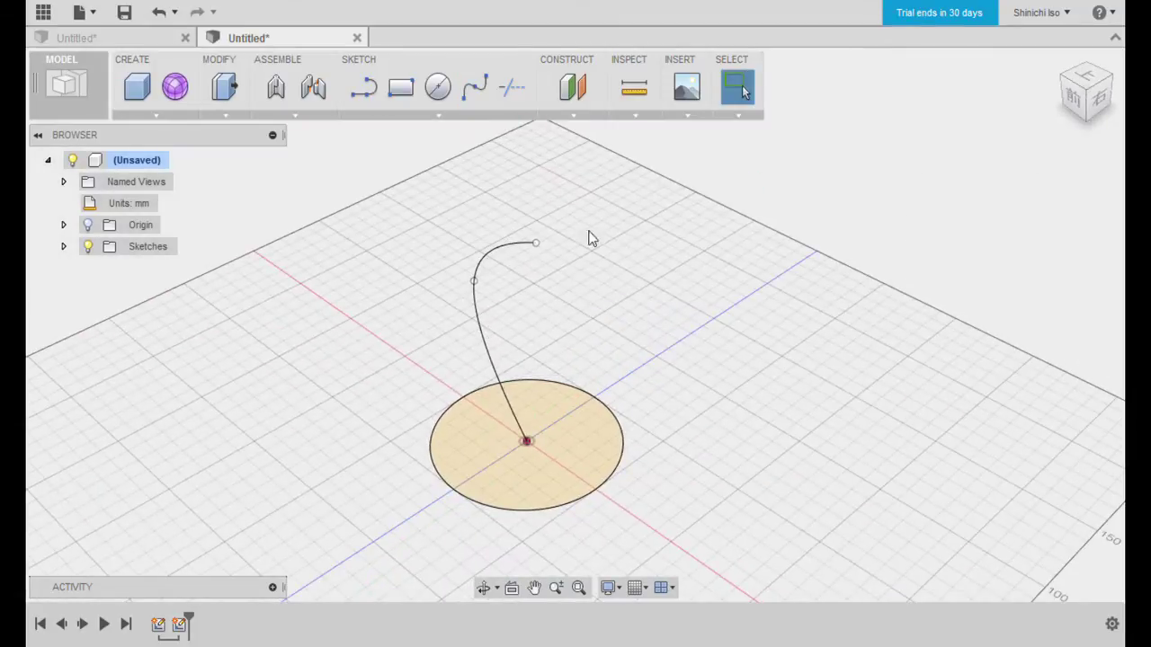
{"action": "left_click", "coordinate": [157, 116]}
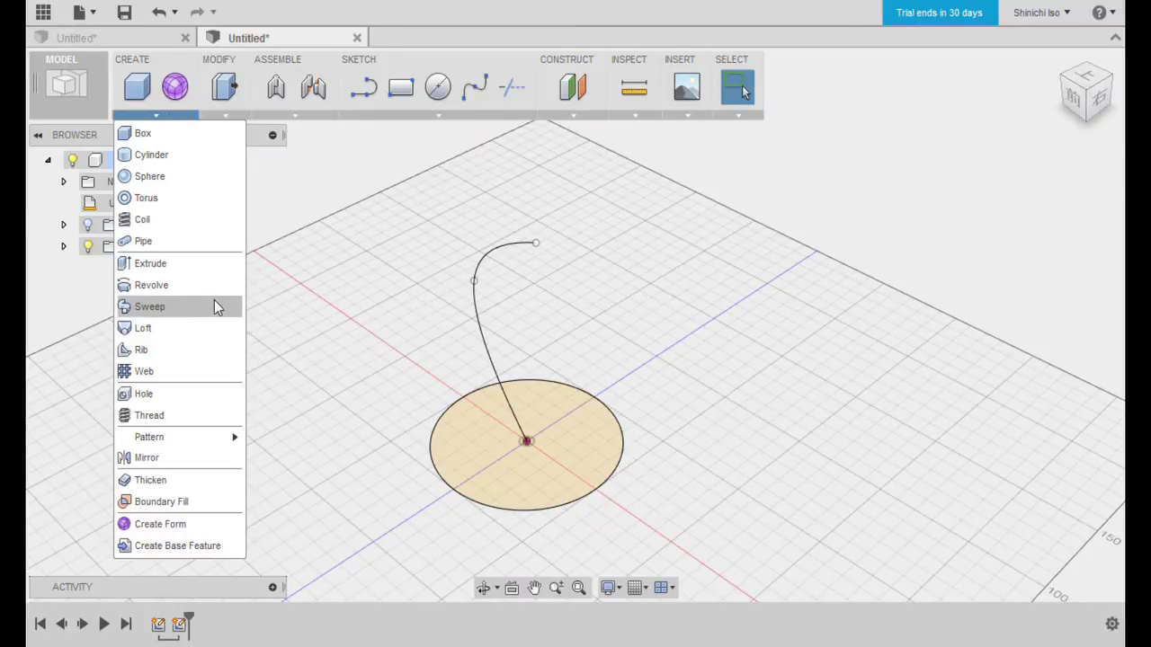
{"action": "left_click", "coordinate": [165, 274]}
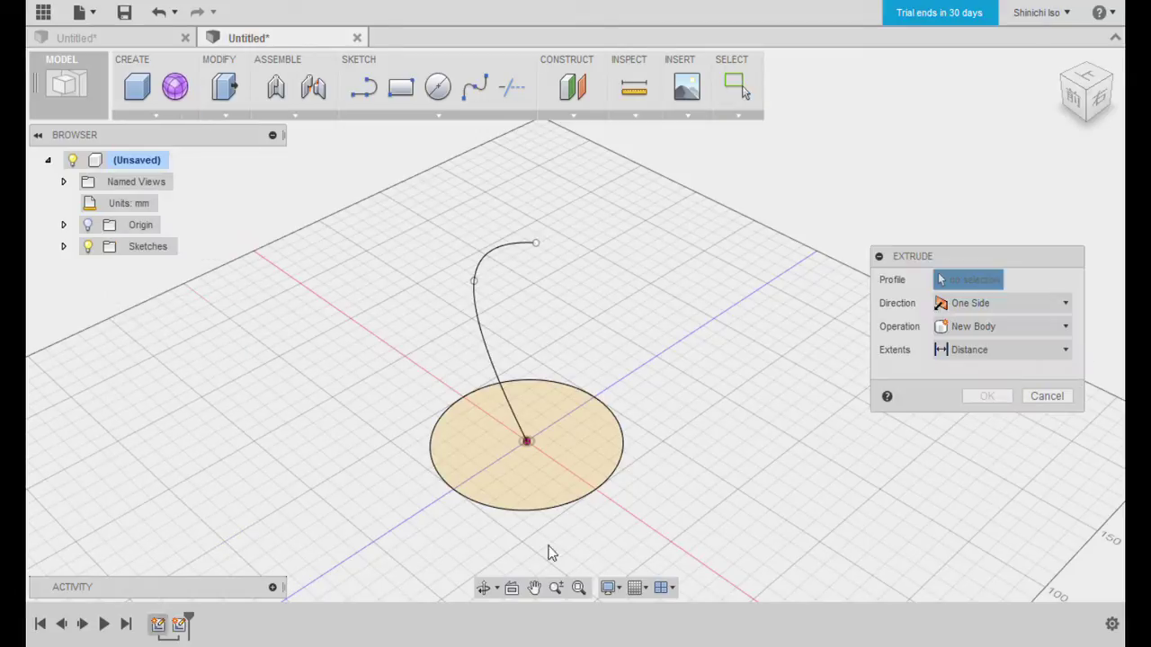
{"action": "left_click", "coordinate": [544, 439]}
{"action": "left_click_drag", "start_coordinate": [530, 430], "coordinate": [554, 226]}
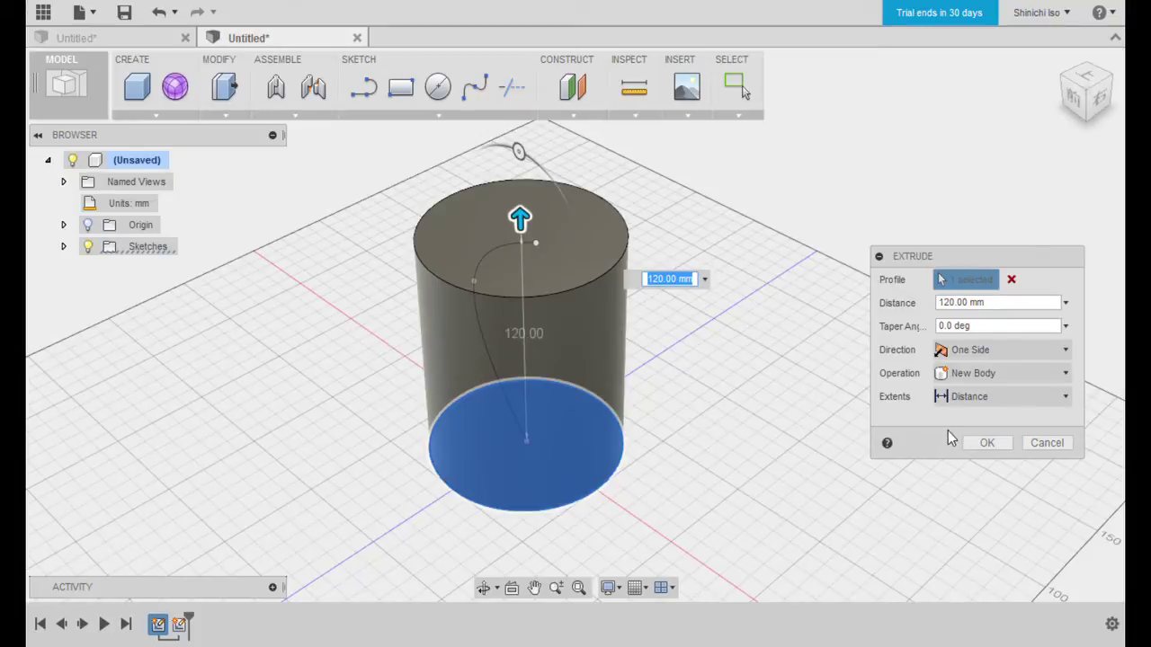
{"action": "left_click", "coordinate": [986, 442]}
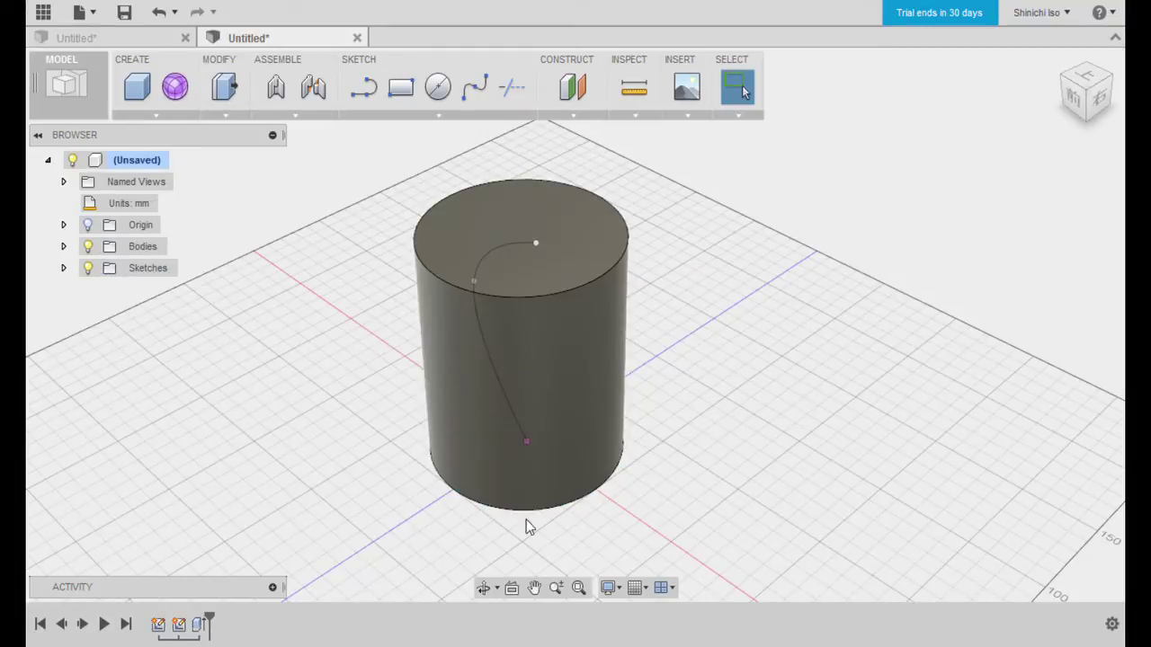
{"action": "key", "text": "ctrl+z"}
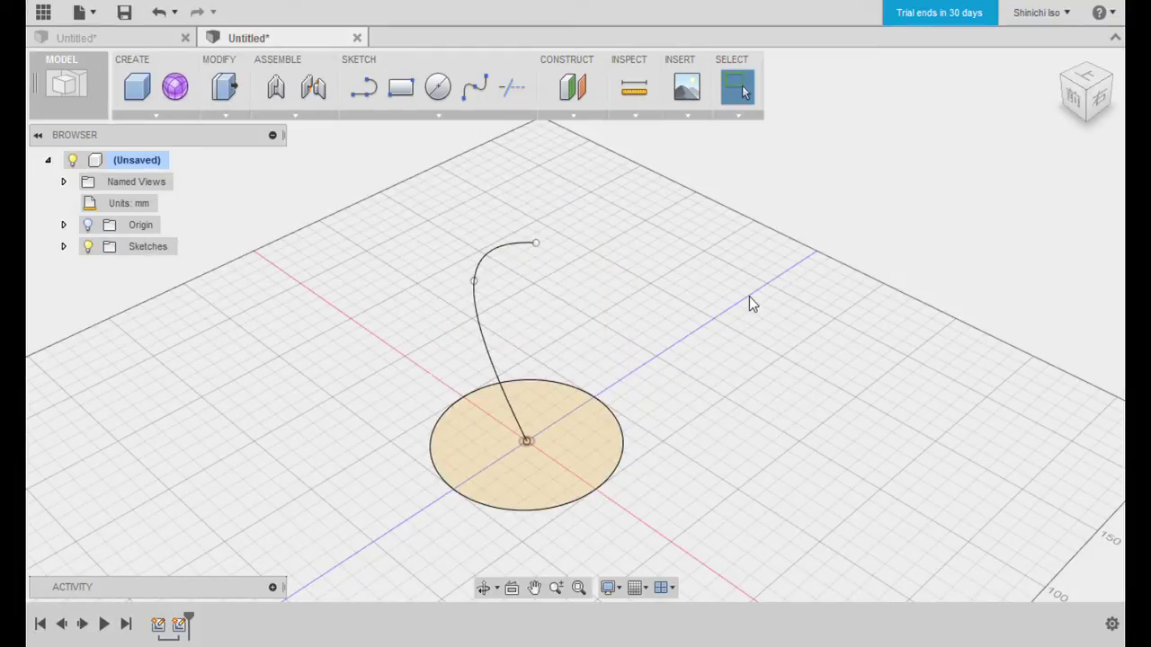
Step: Start a Sweep with the circle as profile and the spline as path
{"action": "left_click", "coordinate": [156, 114]}
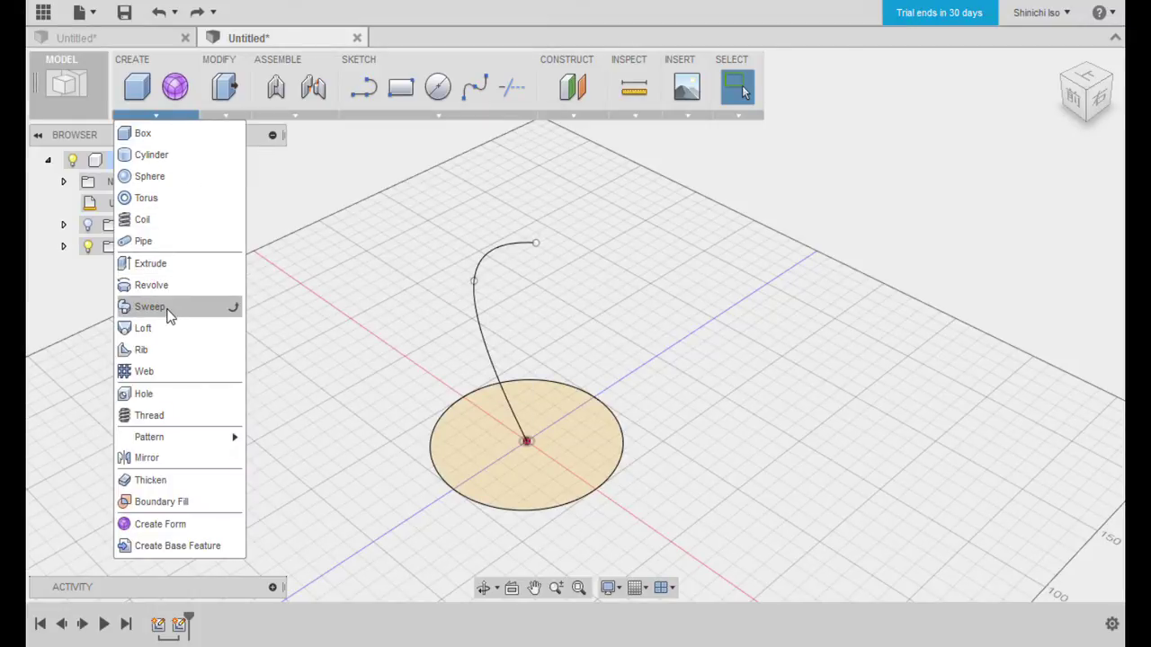
{"action": "left_click", "coordinate": [173, 310]}
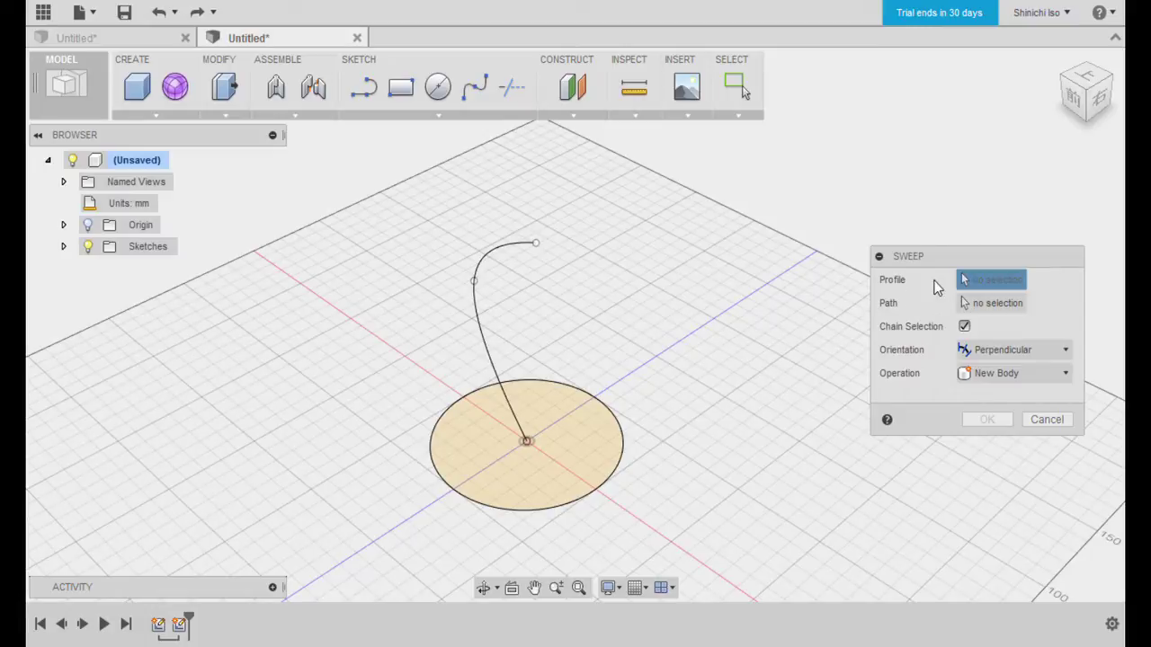
{"action": "left_click", "coordinate": [611, 429]}
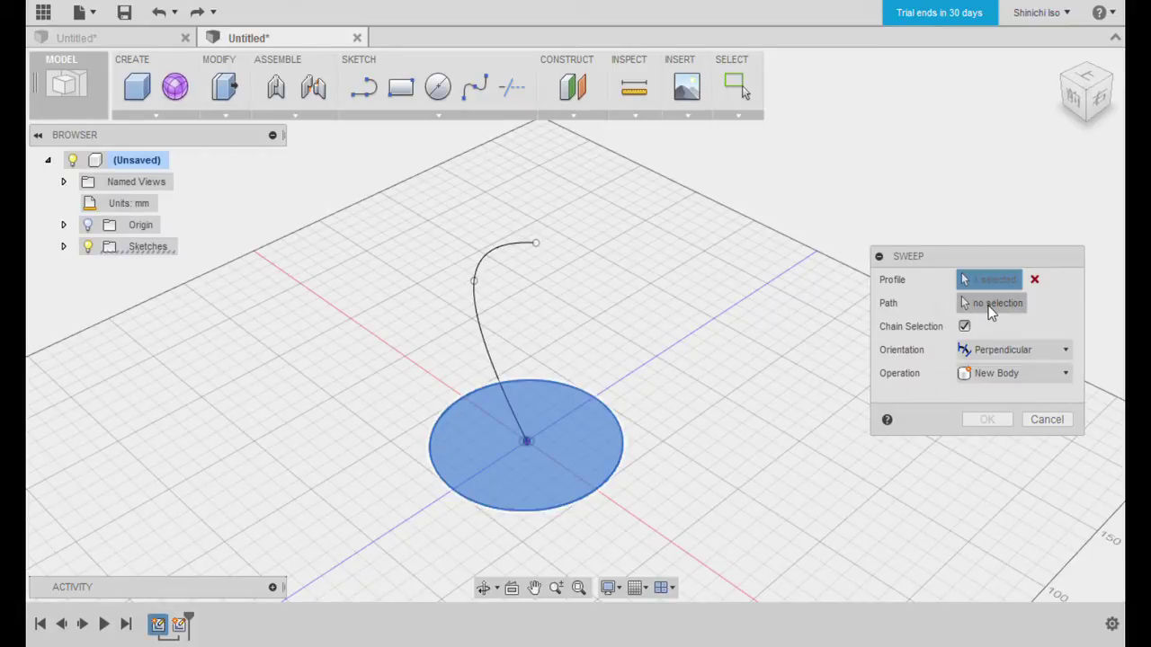
{"action": "left_click", "coordinate": [991, 308]}
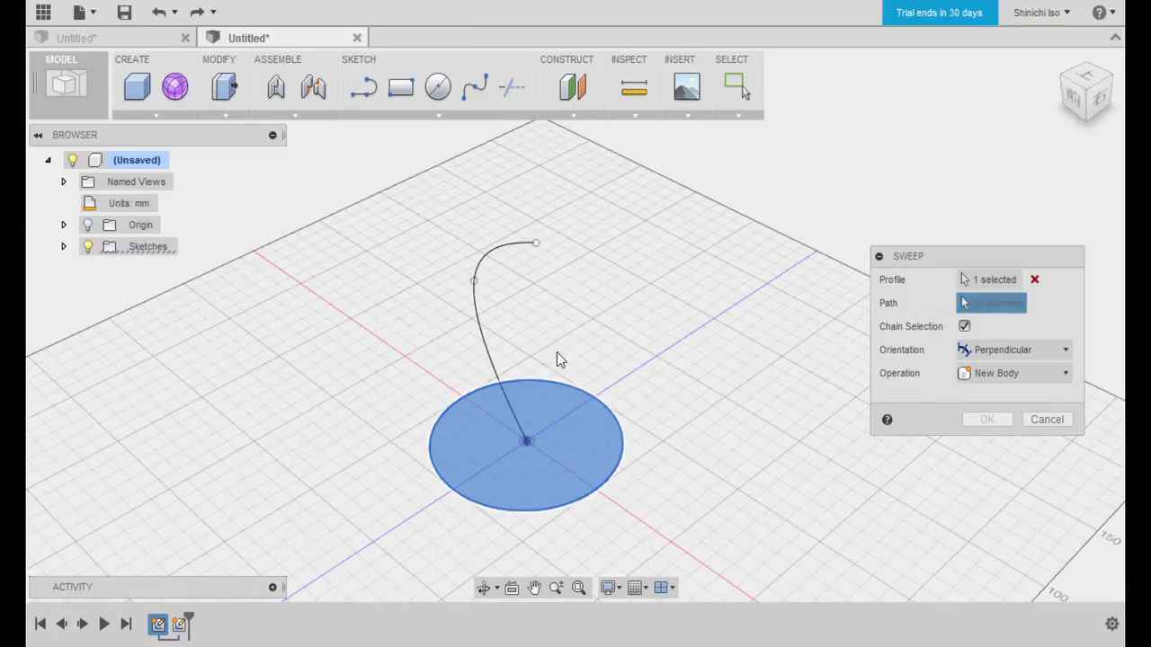
{"action": "left_click", "coordinate": [489, 353]}
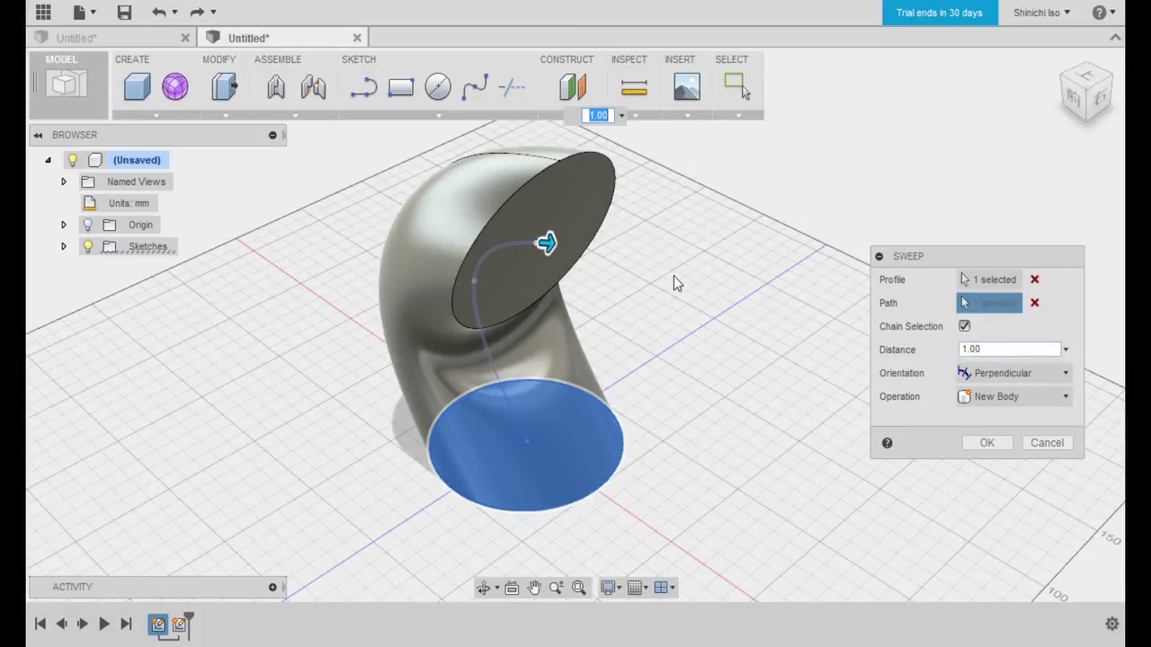
Step: Shorten the sweep distance, set orientation to Perpendicular after trying Parallel, and create the tube body
{"action": "mouse_move", "coordinate": [553, 245]}
{"action": "left_mouse_down"}
{"action": "mouse_move", "coordinate": [481, 347]}
{"action": "mouse_move", "coordinate": [549, 268]}
{"action": "mouse_move", "coordinate": [578, 269]}
{"action": "left_mouse_up"}
{"action": "left_click", "coordinate": [1048, 380]}
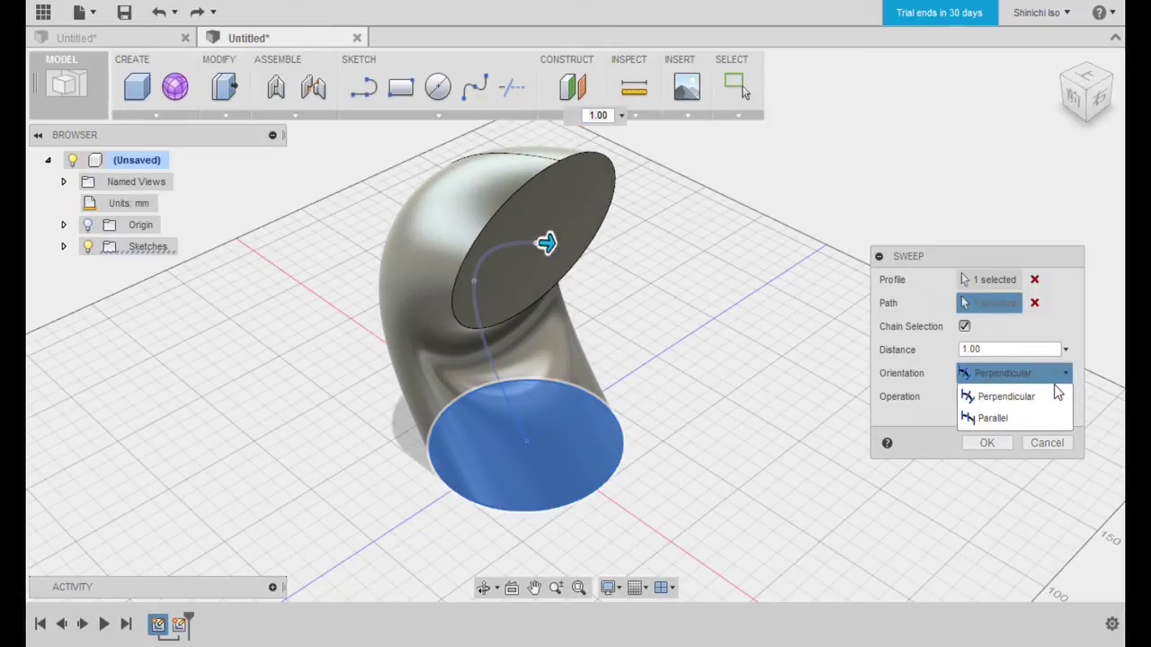
{"action": "left_click", "coordinate": [1020, 419]}
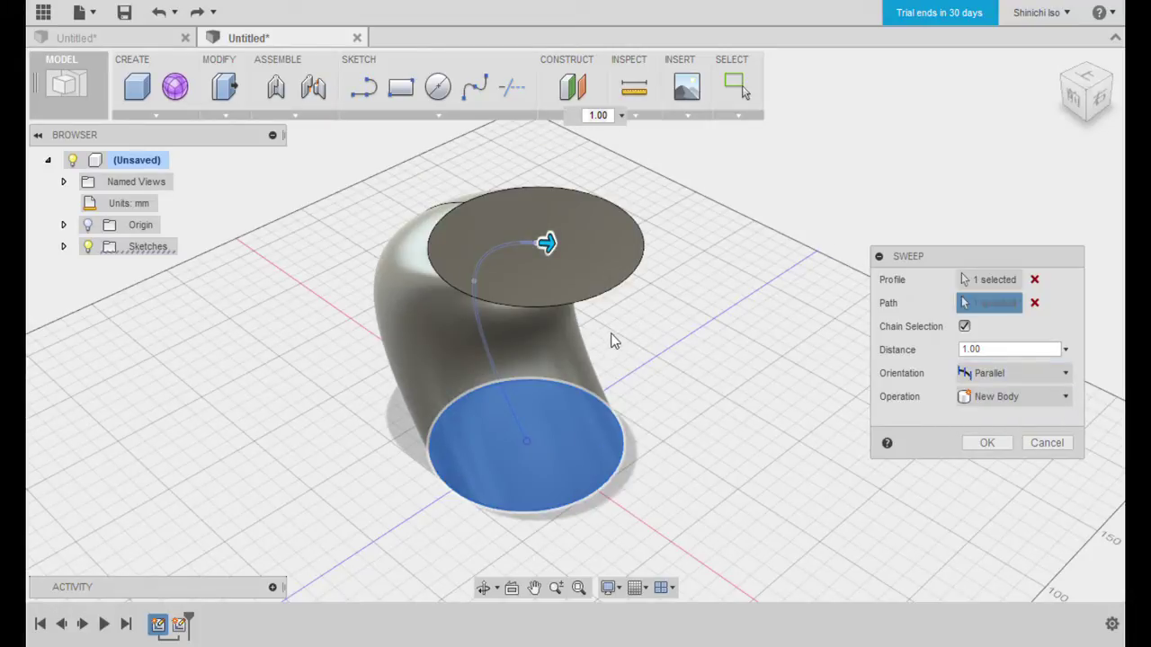
{"action": "left_click", "coordinate": [1062, 376]}
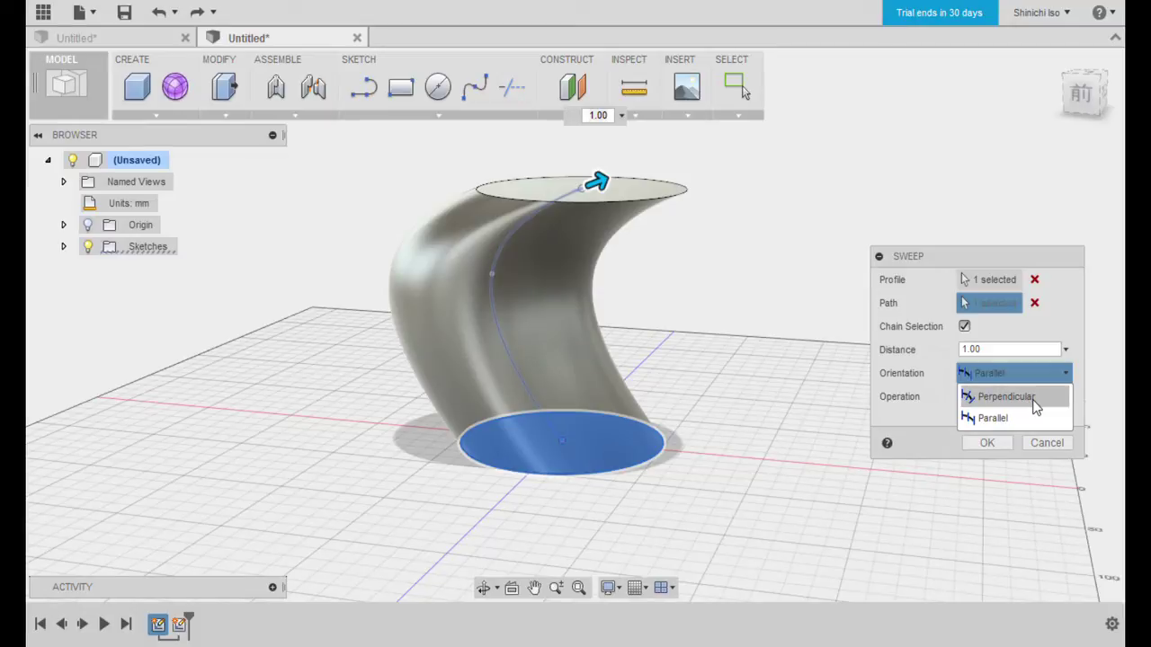
{"action": "left_click", "coordinate": [1035, 398]}
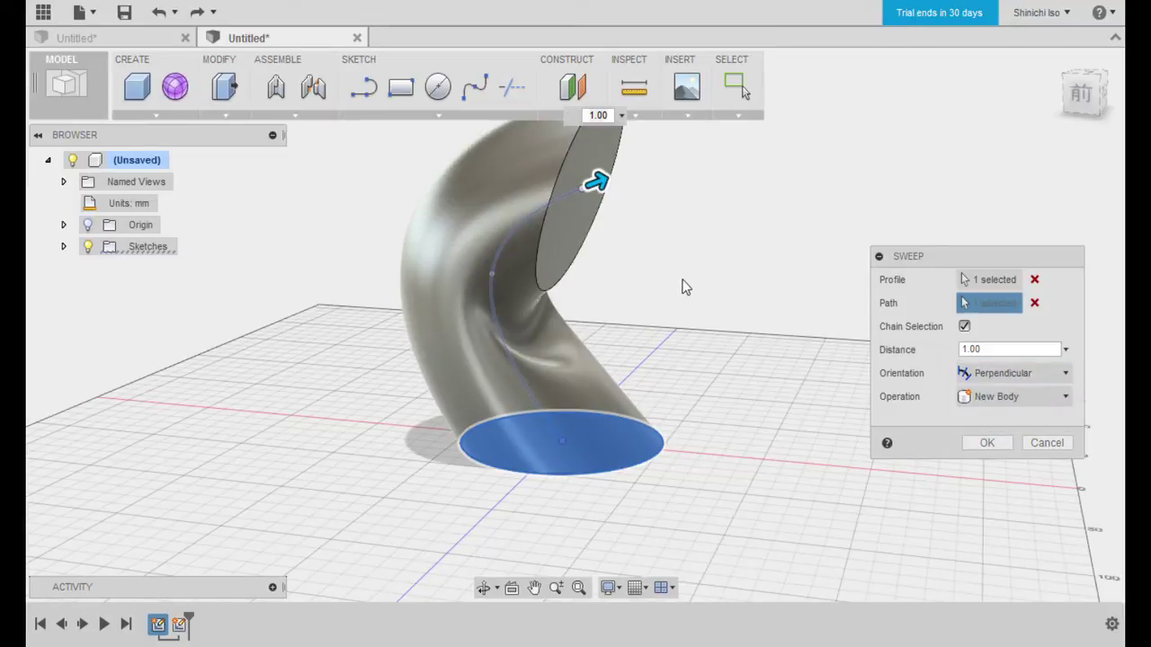
{"action": "middle_click_drag", "start_coordinate": [671, 203], "coordinate": [648, 367], "text": "shift"}
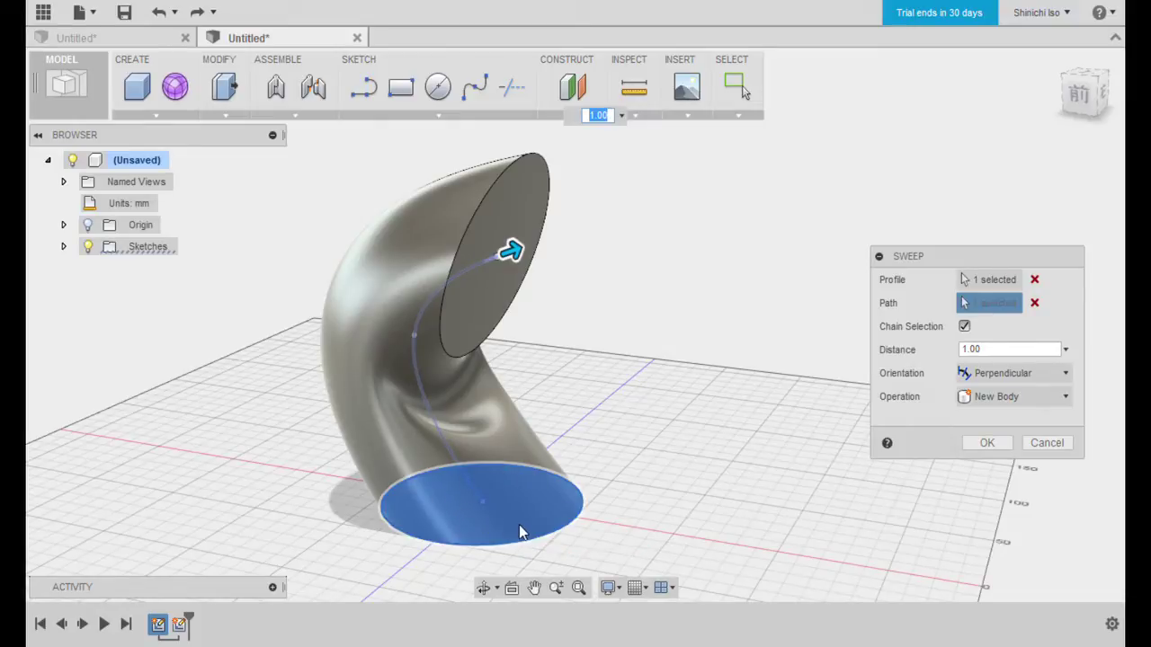
{"action": "left_click", "coordinate": [986, 443]}
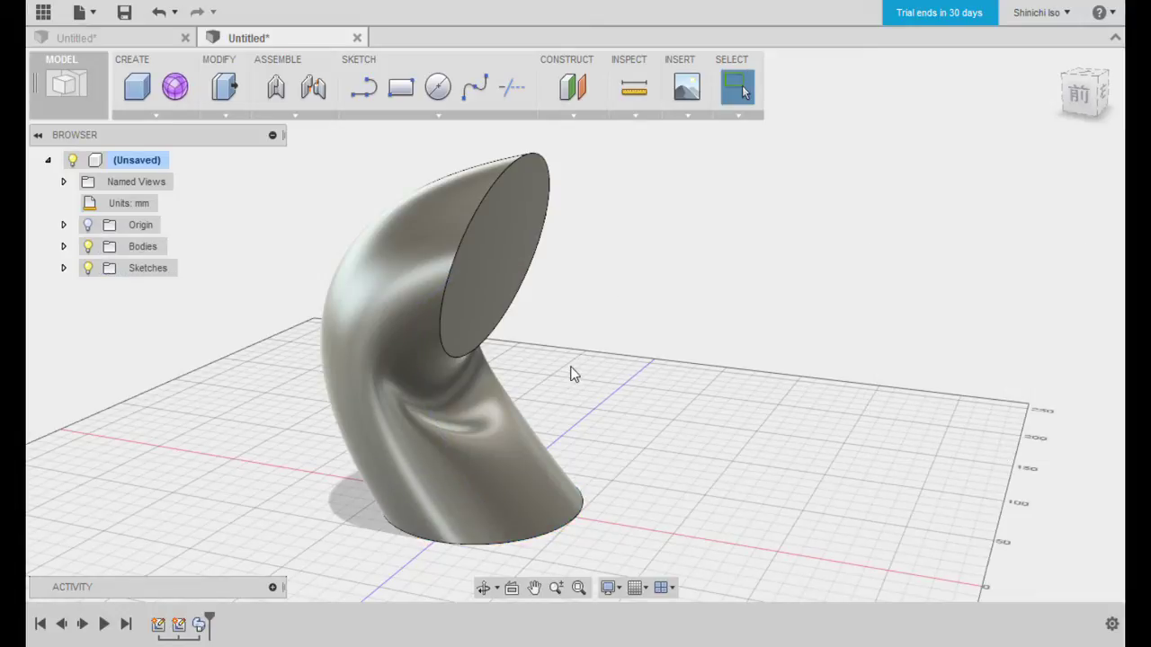
{"action": "mouse_move", "coordinate": [573, 375]}
{"action": "middle_mouse_down", "text": "shift"}
{"action": "mouse_move", "coordinate": [663, 334]}
{"action": "mouse_move", "coordinate": [575, 393]}
{"action": "mouse_move", "coordinate": [529, 382]}
{"action": "mouse_move", "coordinate": [570, 393]}
{"action": "mouse_move", "coordinate": [562, 382]}
{"action": "mouse_move", "coordinate": [488, 504]}
{"action": "middle_mouse_up", "text": "shift"}
{"action": "key", "text": "Escape"}
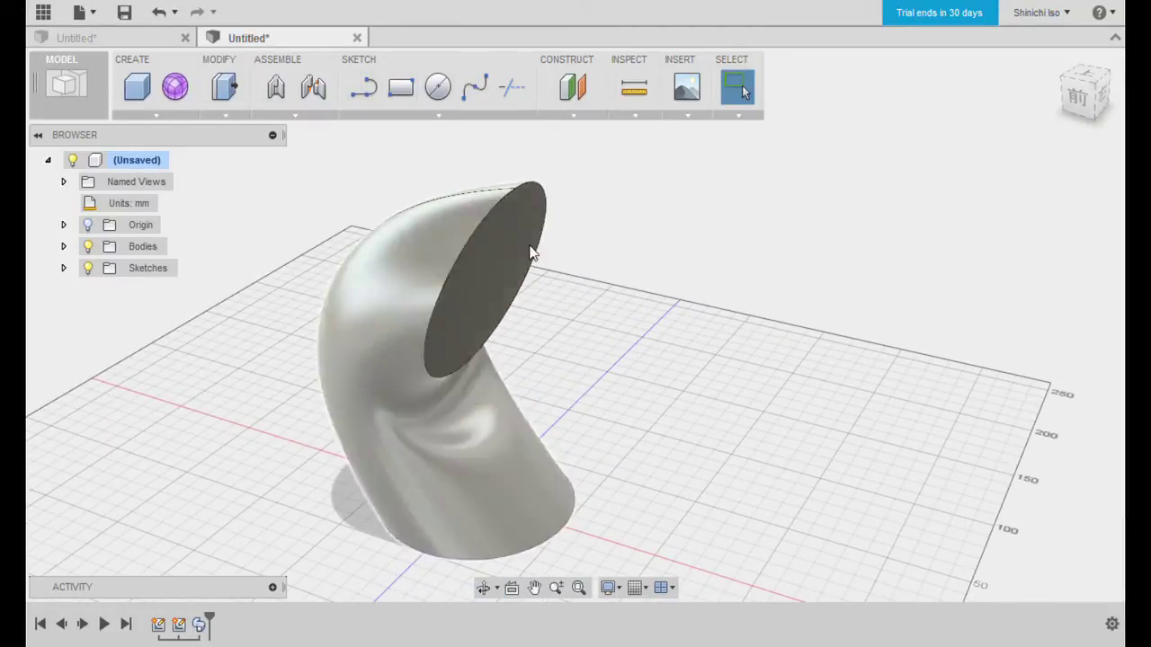
{"action": "left_click", "coordinate": [442, 117]}
{"action": "mouse_move", "coordinate": [373, 196]}
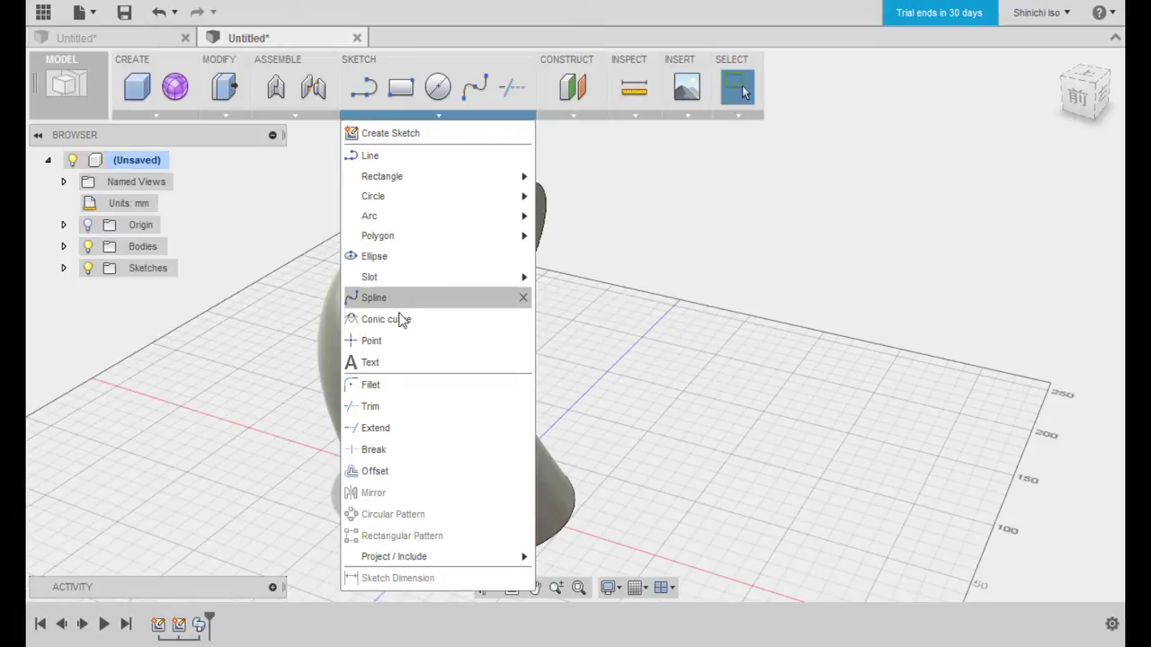
{"action": "left_click", "coordinate": [664, 256]}
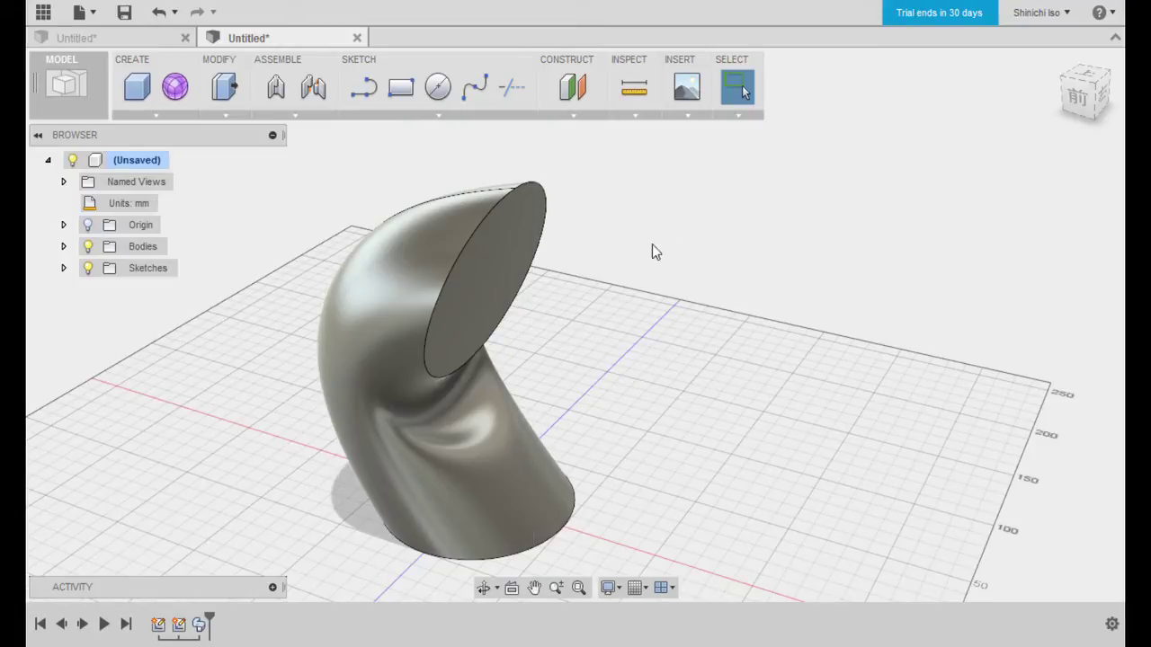
Step: Expand Bodies in the Browser and turn off Body1's visibility
{"action": "left_click", "coordinate": [63, 247]}
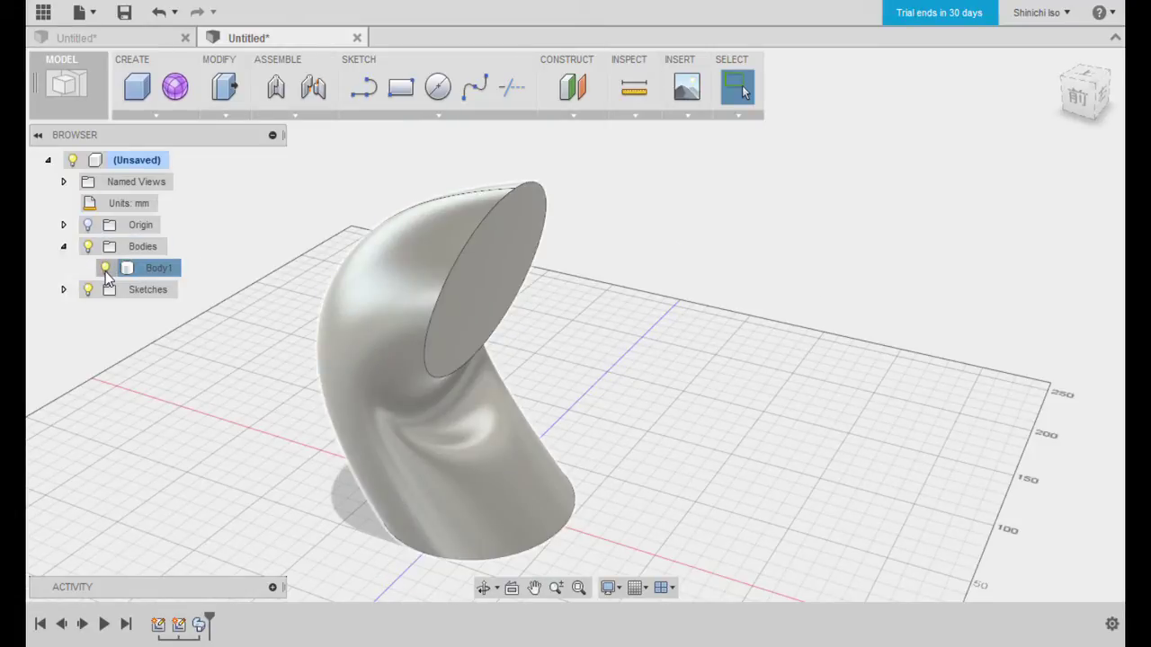
{"action": "left_click", "coordinate": [106, 268]}
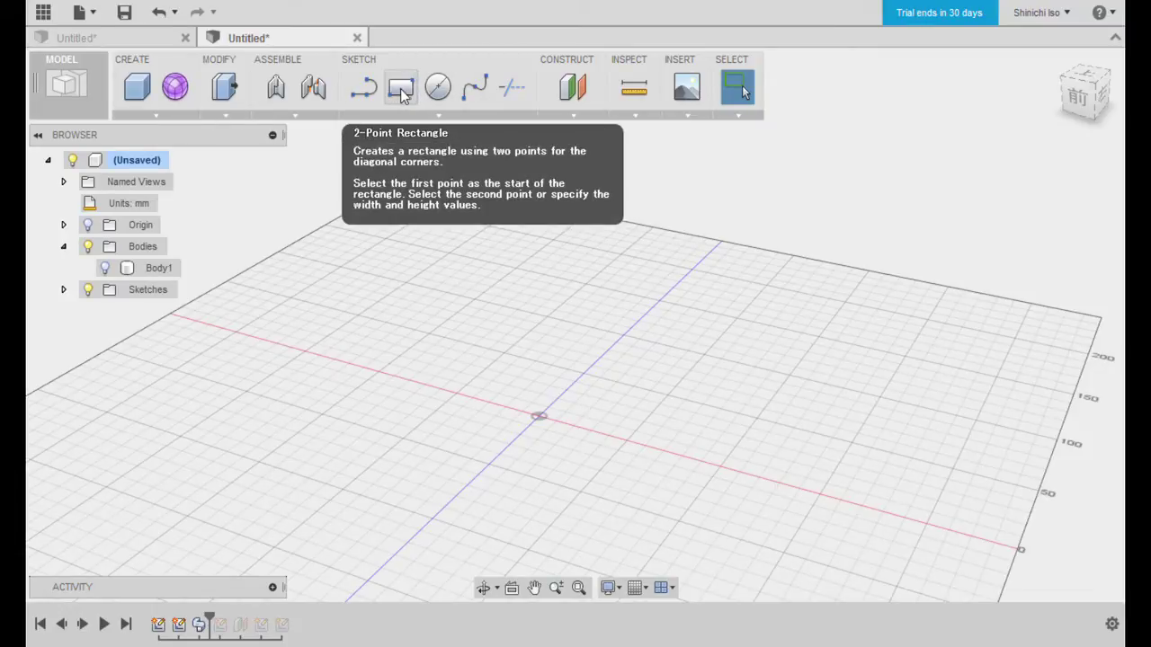
Step: Sketch a 90 × 50 mm two-point rectangle from the origin on the XY plane
{"action": "left_click", "coordinate": [402, 97]}
{"action": "left_click", "coordinate": [566, 457]}
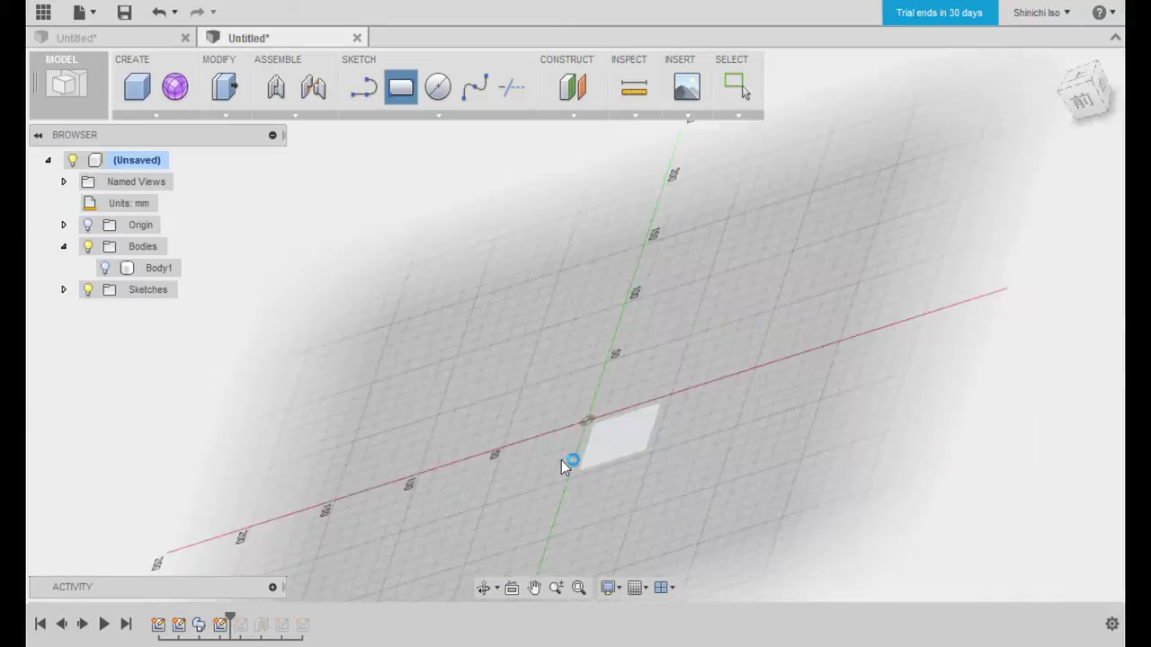
{"action": "left_click", "coordinate": [521, 264]}
{"action": "key", "text": "Tab"}
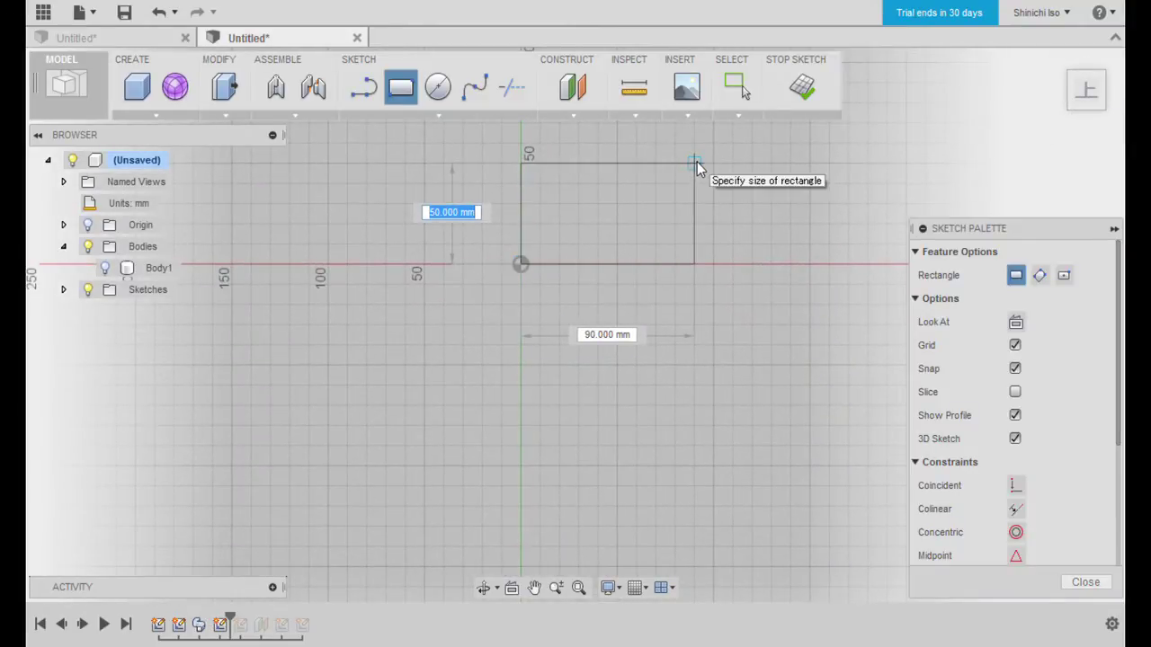
{"action": "left_click", "coordinate": [698, 168]}
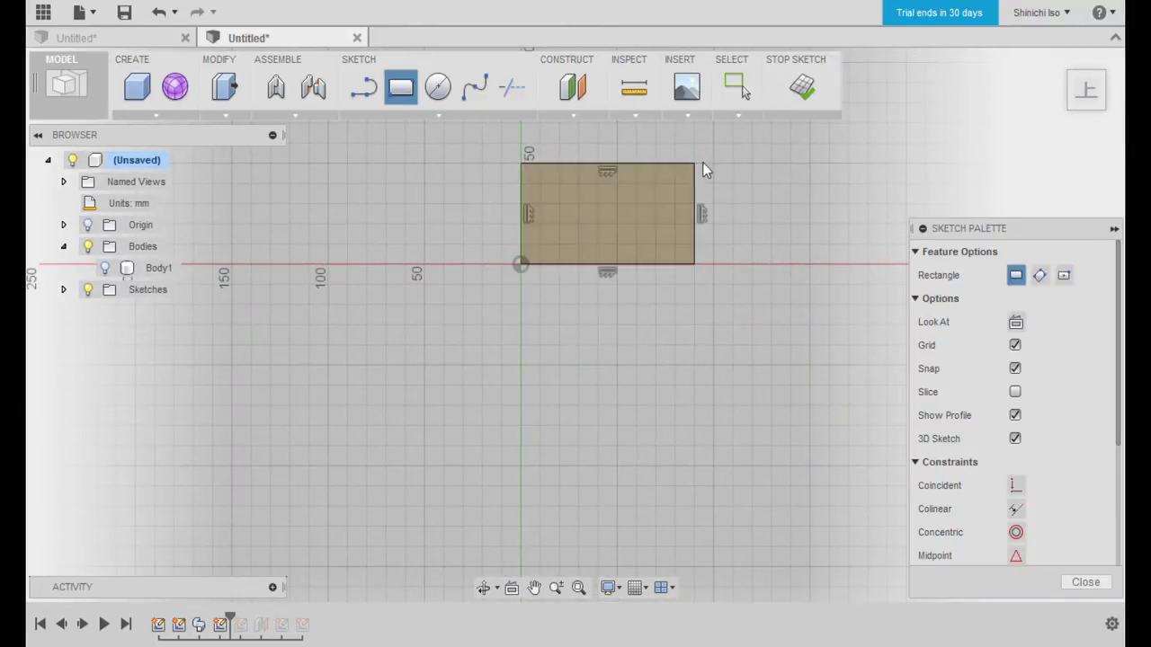
{"action": "left_click", "coordinate": [800, 87]}
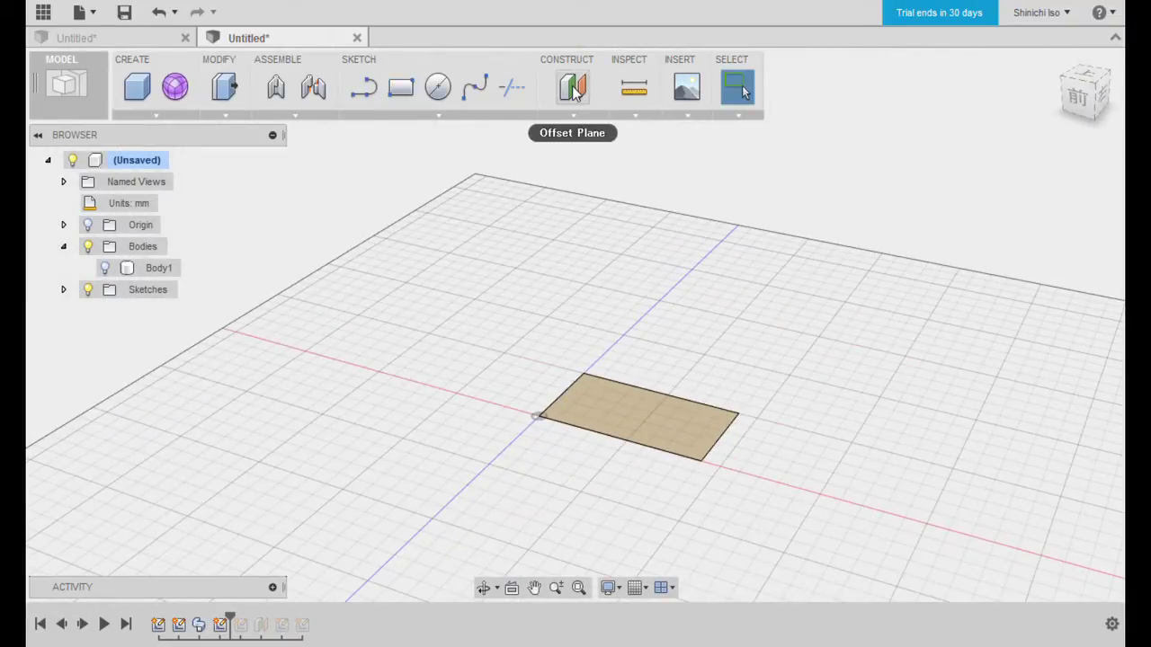
Step: Create an offset construction plane 100 mm above the rectangle sketch
{"action": "left_click", "coordinate": [573, 101]}
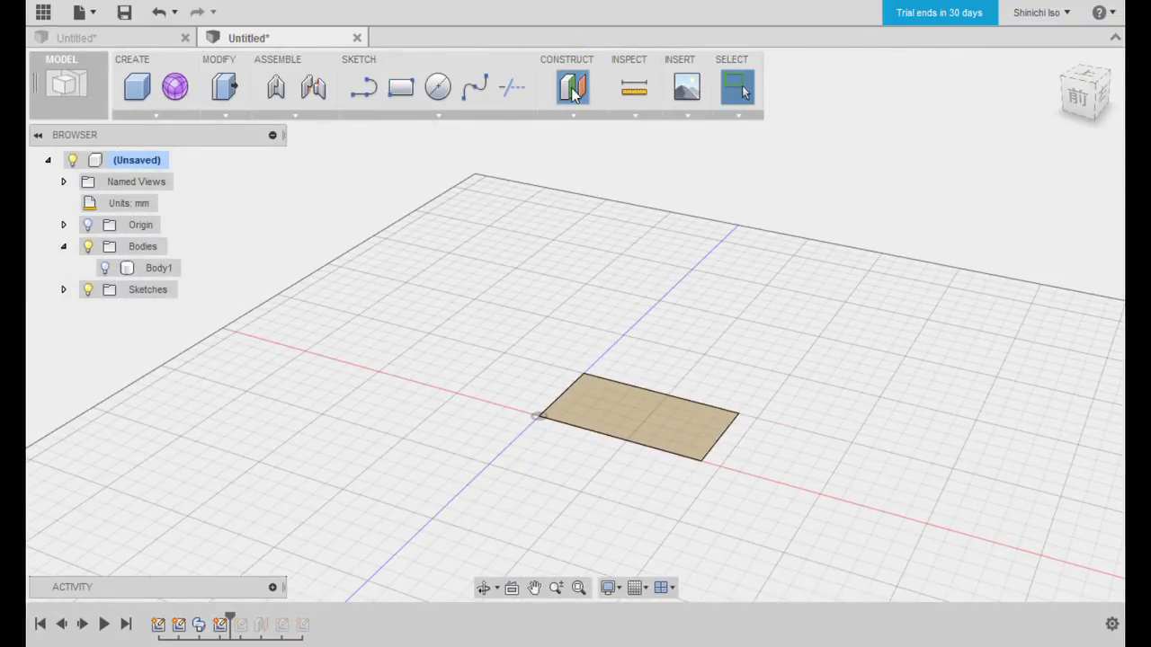
{"action": "left_click", "coordinate": [644, 406]}
{"action": "left_click_drag", "start_coordinate": [648, 403], "coordinate": [657, 225]}
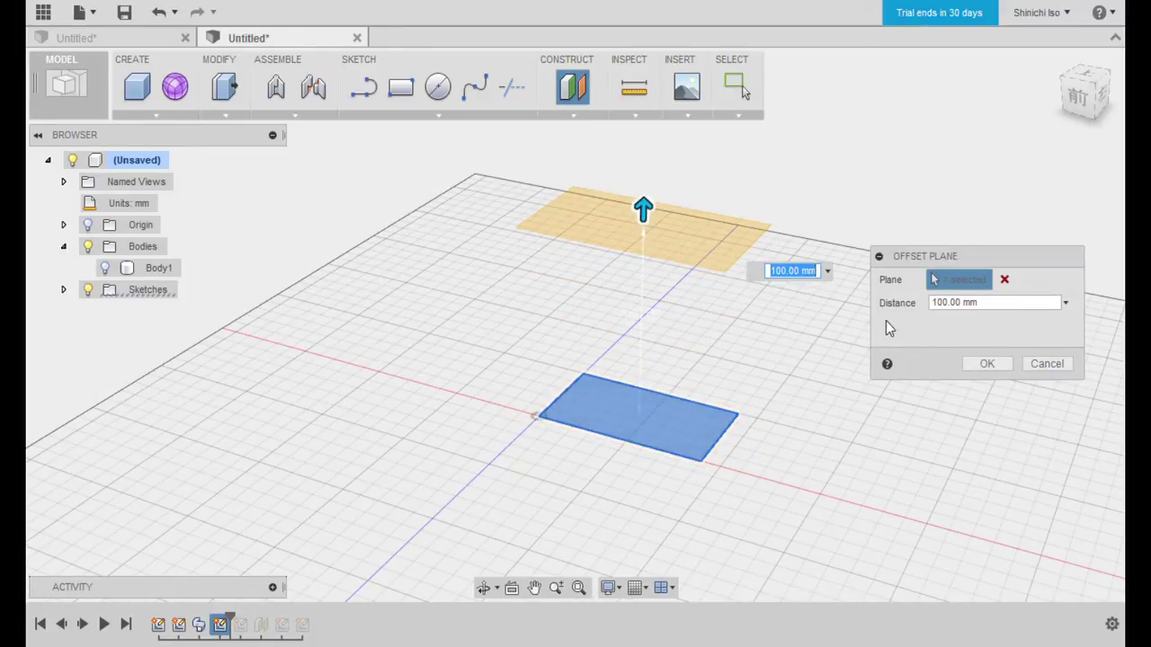
{"action": "left_click", "coordinate": [981, 363]}
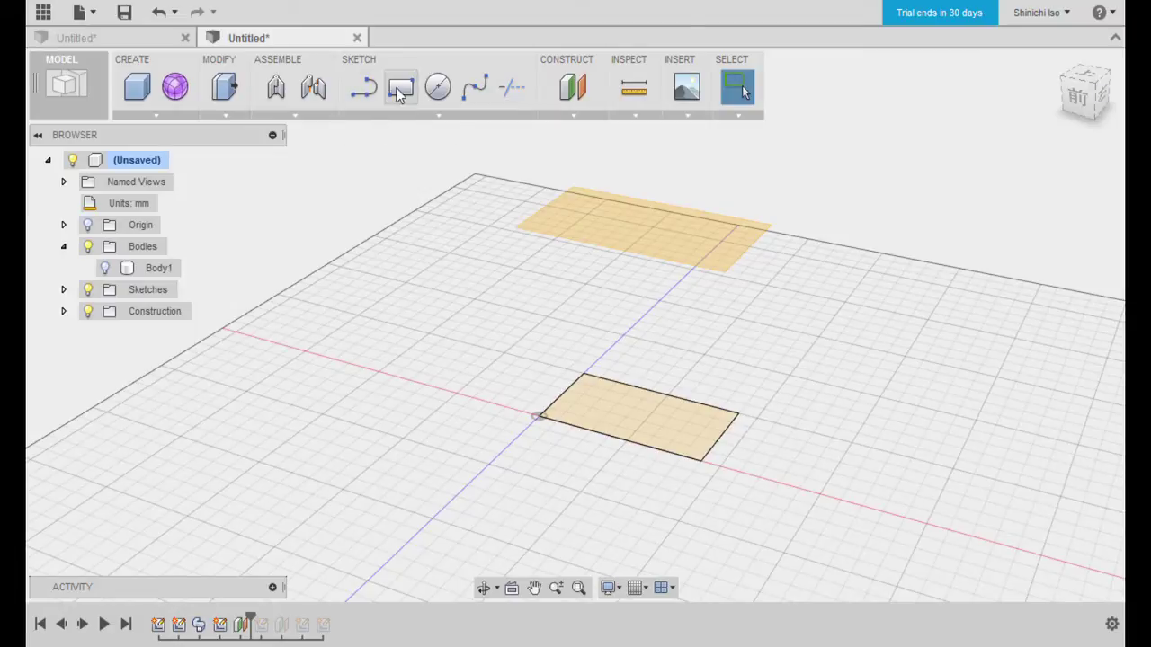
Step: Sketch a 160 mm diameter circle on the offset plane above the rectangle
{"action": "left_click", "coordinate": [438, 88]}
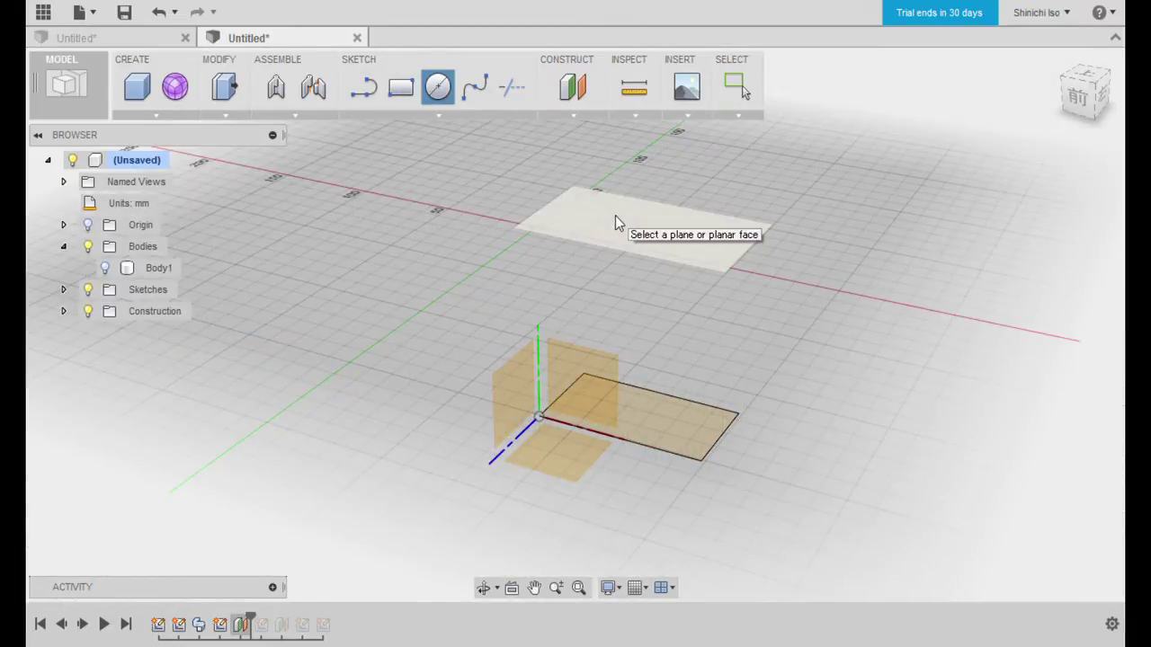
{"action": "left_click", "coordinate": [616, 217]}
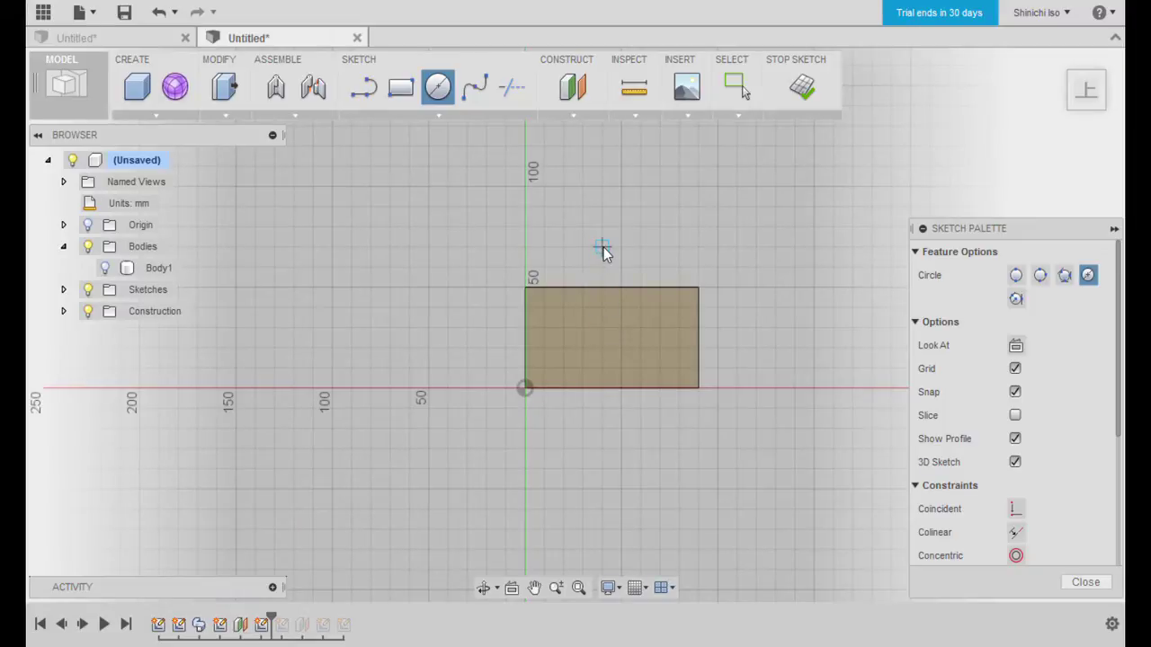
{"action": "left_click", "coordinate": [622, 228]}
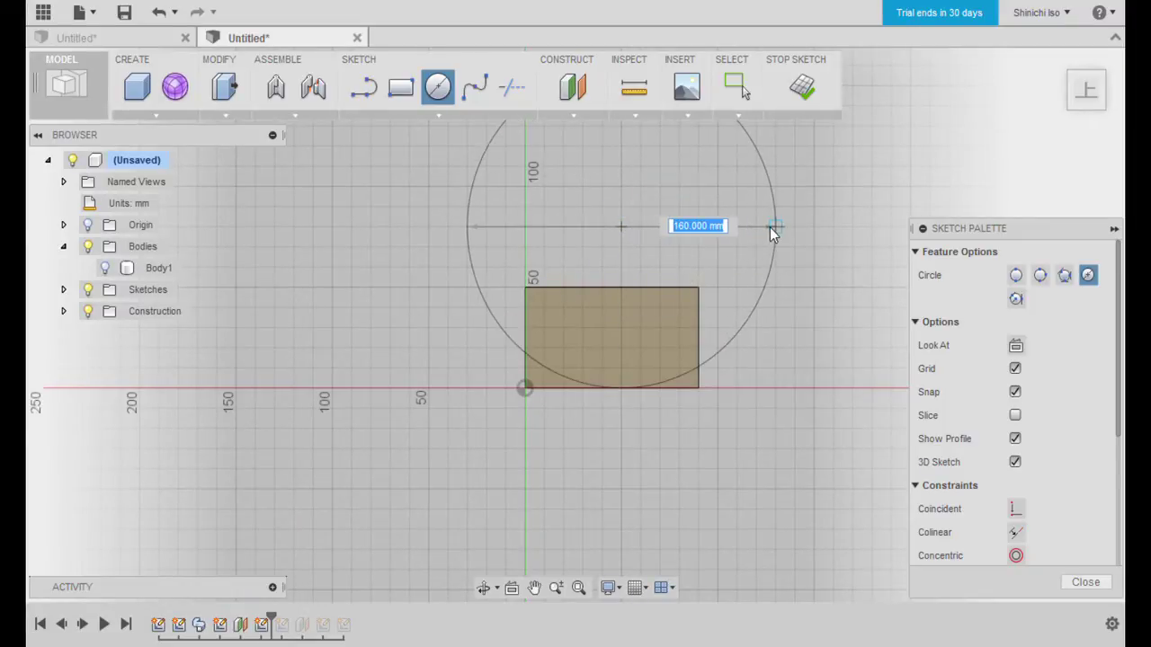
{"action": "left_click", "coordinate": [775, 226]}
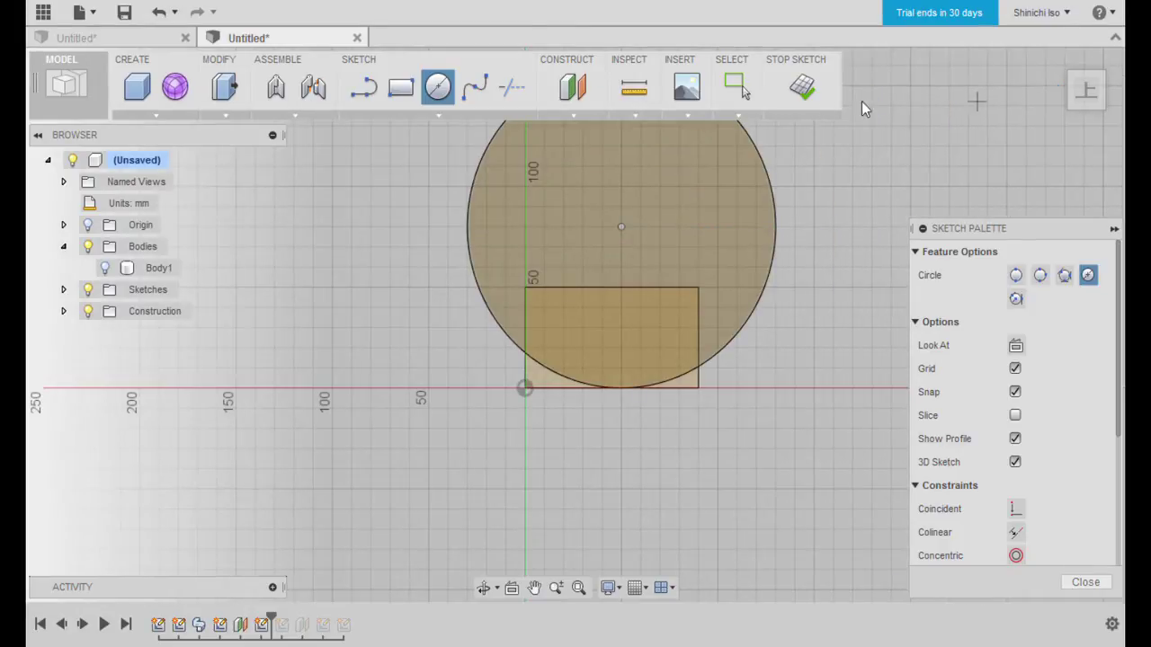
{"action": "left_click", "coordinate": [803, 86]}
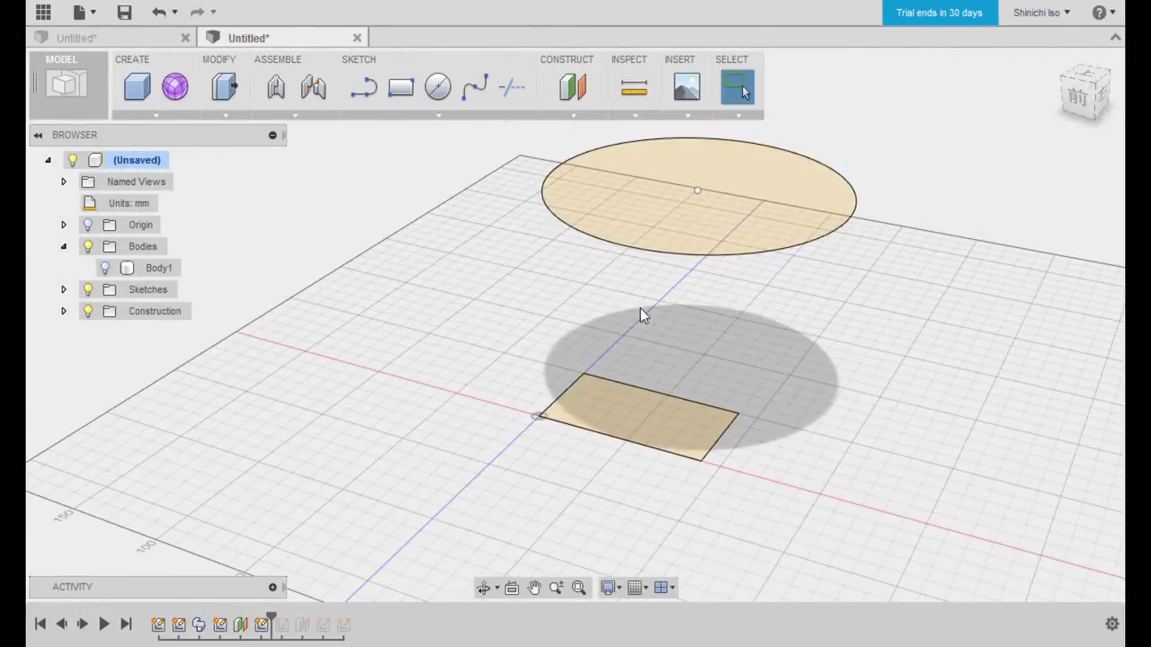
{"action": "middle_click_drag", "start_coordinate": [641, 308], "coordinate": [512, 341]}
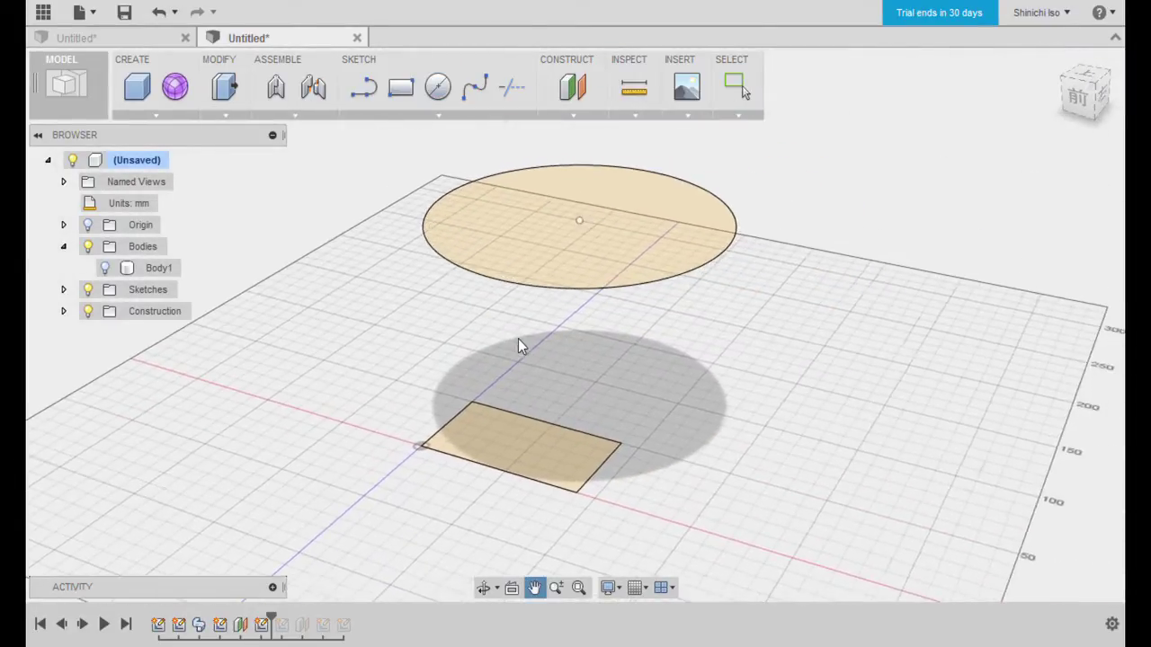
Step: Pin Loft to the toolbar, start a loft, and select the rectangle as a profile
{"action": "left_click", "coordinate": [173, 116]}
{"action": "left_click", "coordinate": [234, 328]}
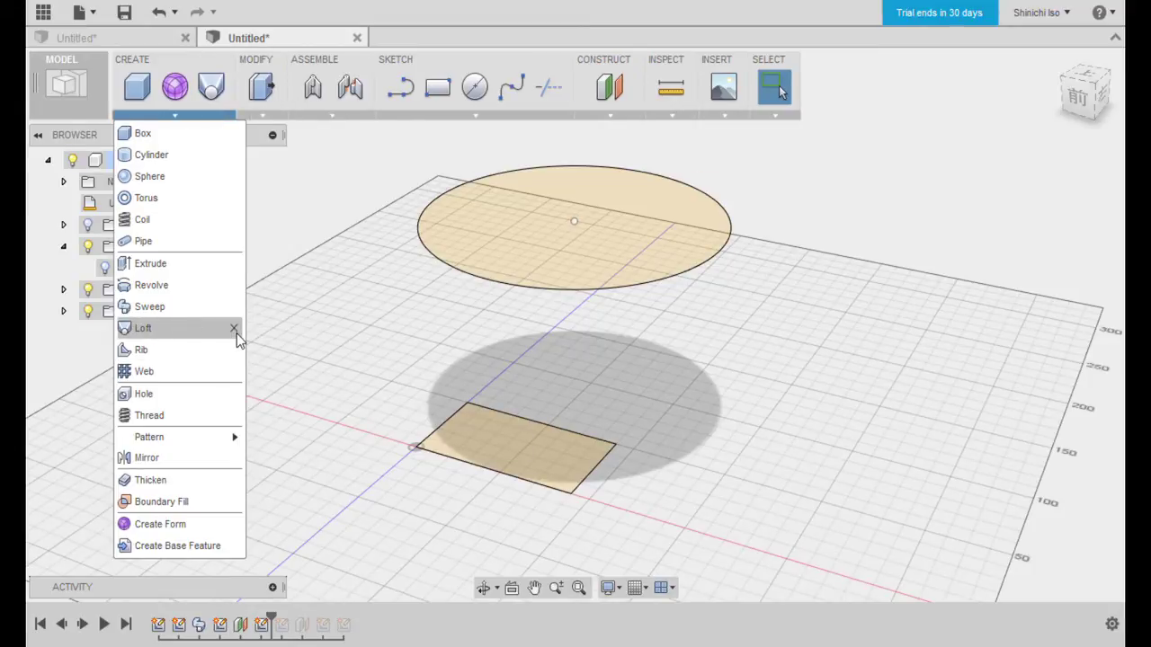
{"action": "left_click", "coordinate": [210, 86]}
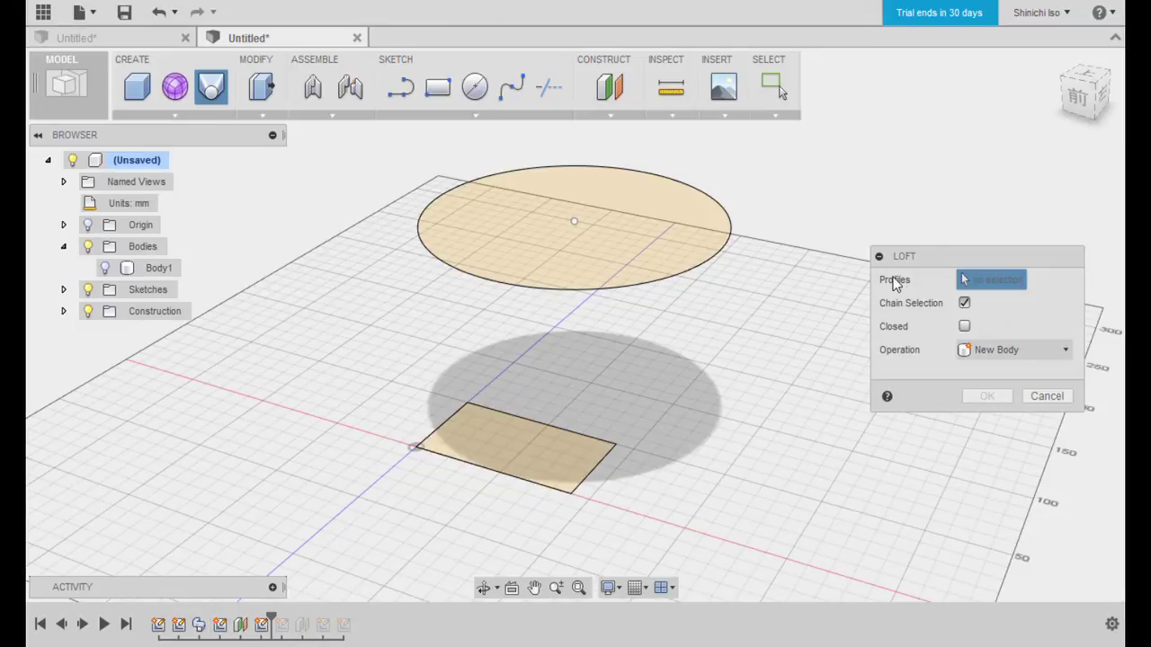
{"action": "left_click", "coordinate": [556, 469]}
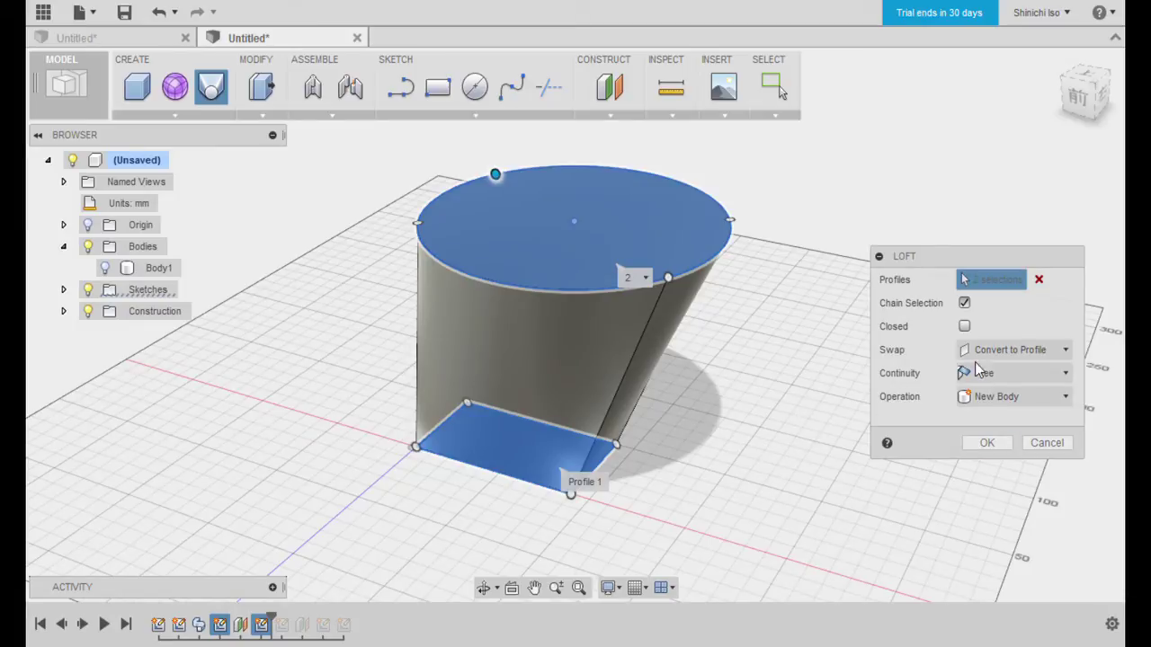
Step: Keep the circle as a loft profile after trying Centerline and Rails, with Direction continuity
{"action": "left_click", "coordinate": [1011, 354]}
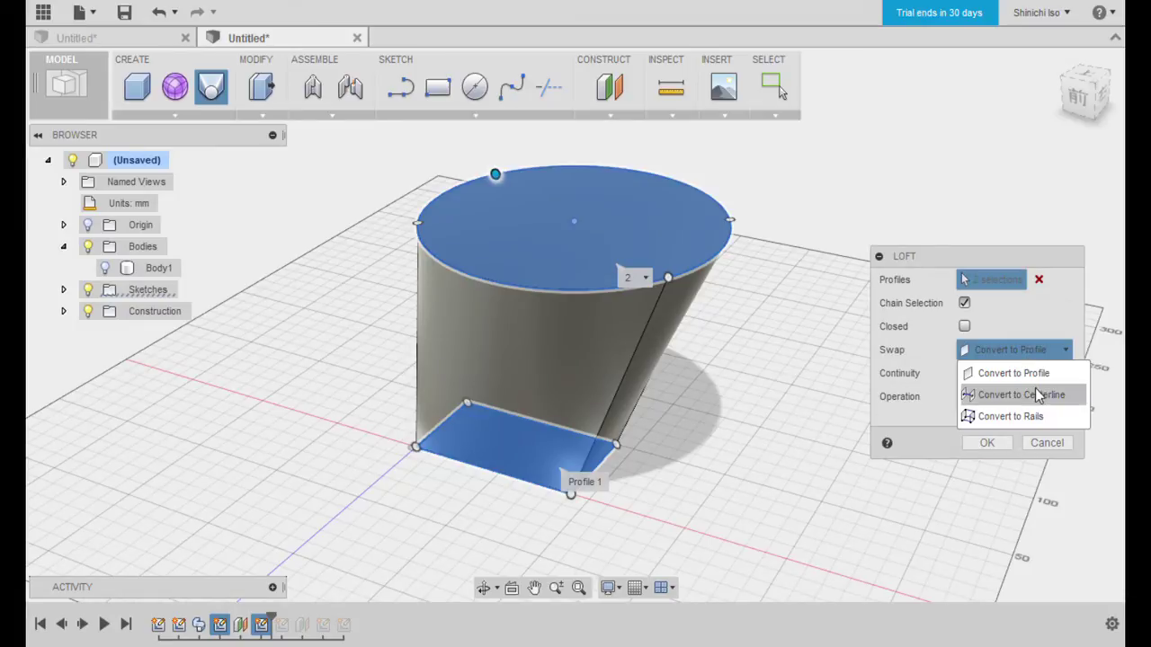
{"action": "left_click", "coordinate": [1035, 394]}
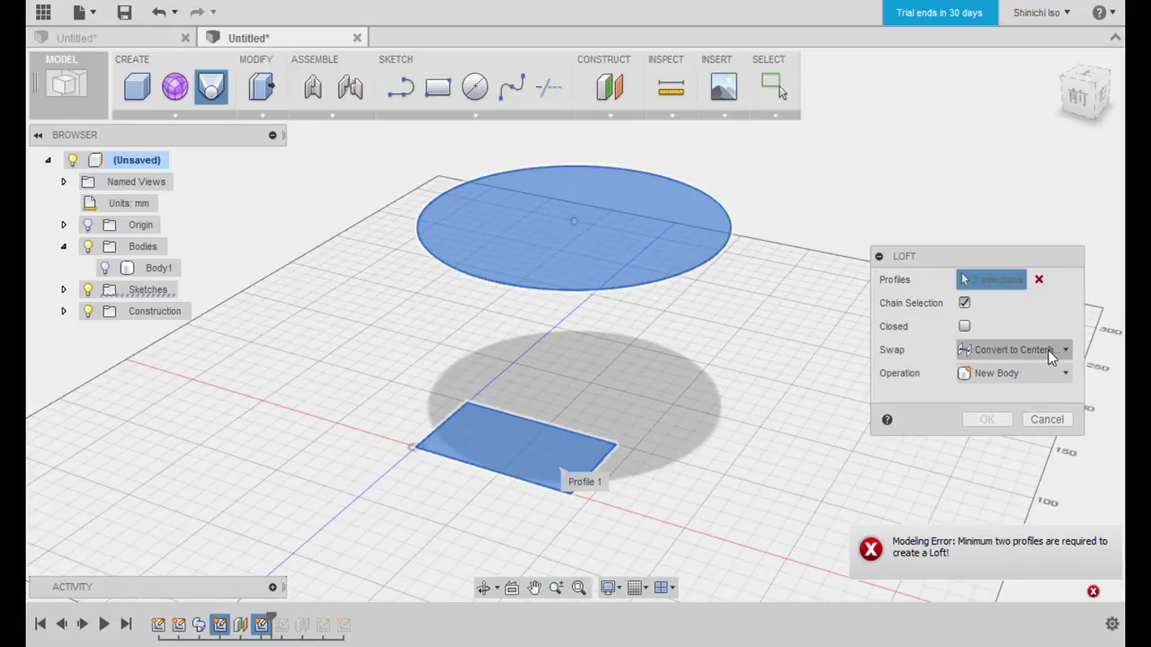
{"action": "left_click", "coordinate": [1052, 352]}
{"action": "left_click", "coordinate": [1016, 419]}
{"action": "left_click", "coordinate": [1016, 350]}
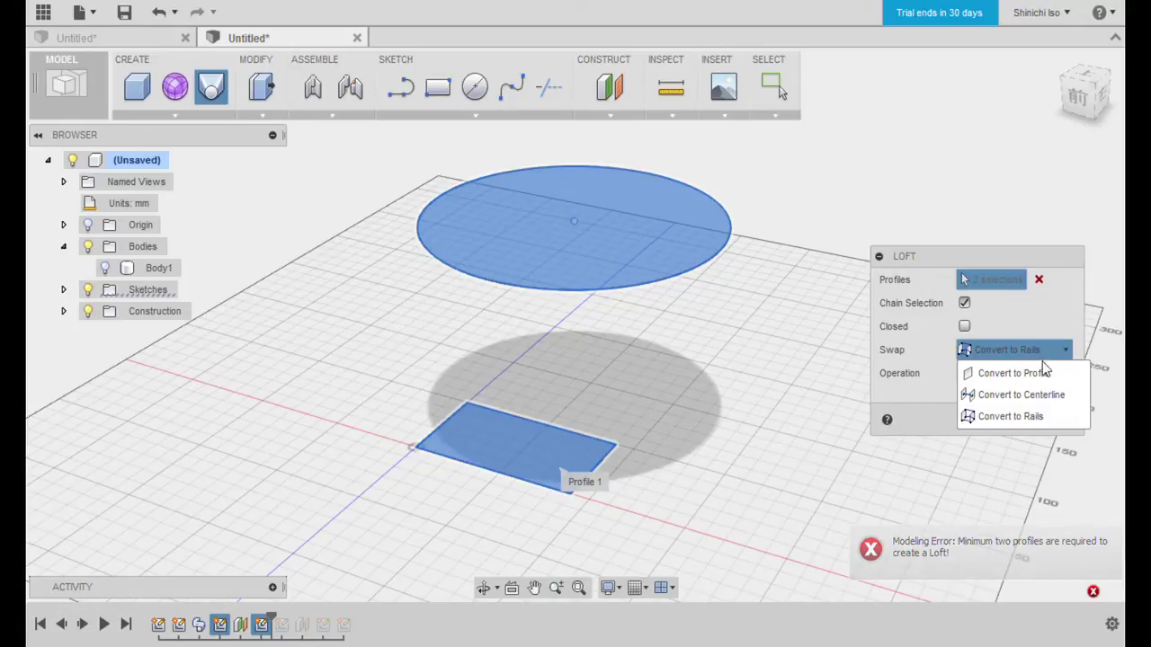
{"action": "left_click", "coordinate": [1024, 373]}
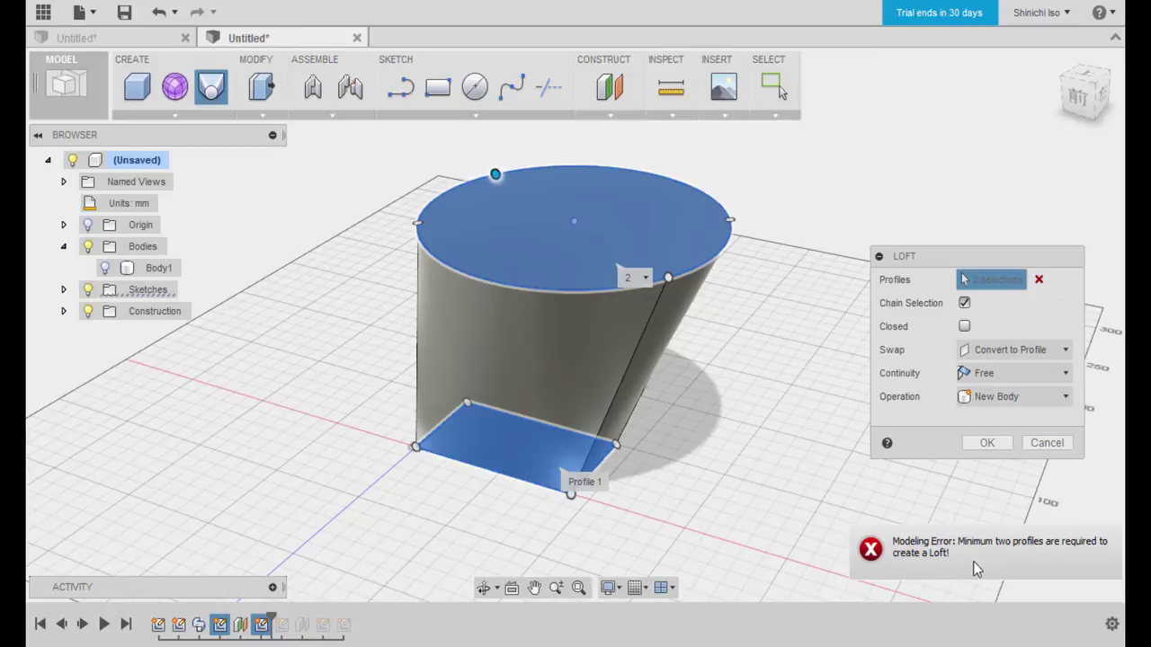
{"action": "left_click", "coordinate": [1031, 379]}
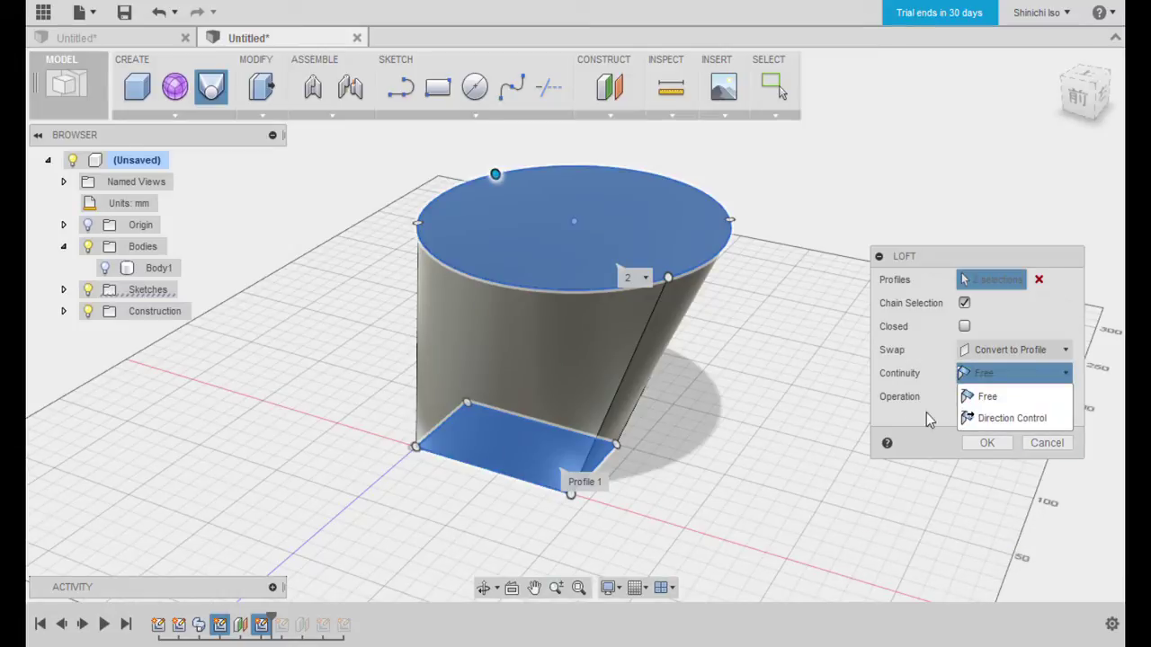
{"action": "left_click", "coordinate": [1016, 418]}
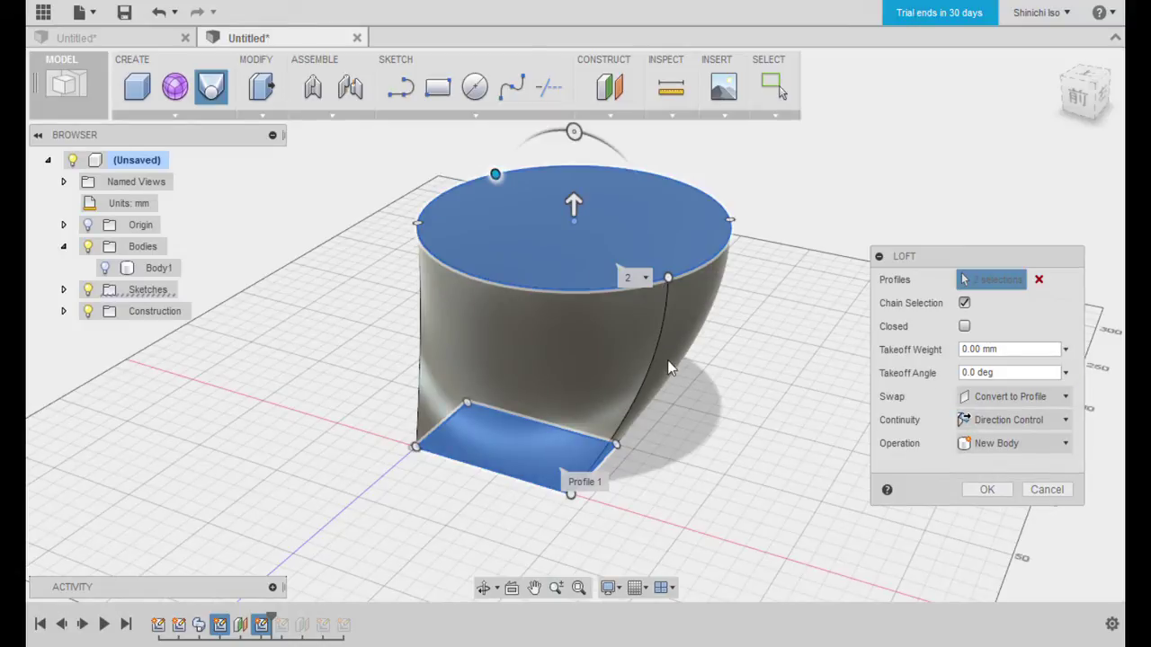
Step: Set the circle end's takeoff weight to 10 mm and angle to 25°, keeping direction-controlled continuity
{"action": "mouse_move", "coordinate": [576, 205]}
{"action": "left_mouse_down"}
{"action": "mouse_move", "coordinate": [589, 288]}
{"action": "mouse_move", "coordinate": [575, 186]}
{"action": "left_mouse_up"}
{"action": "mouse_move", "coordinate": [686, 405]}
{"action": "middle_mouse_down"}
{"action": "mouse_move", "coordinate": [645, 450]}
{"action": "mouse_move", "coordinate": [562, 159]}
{"action": "middle_mouse_up"}
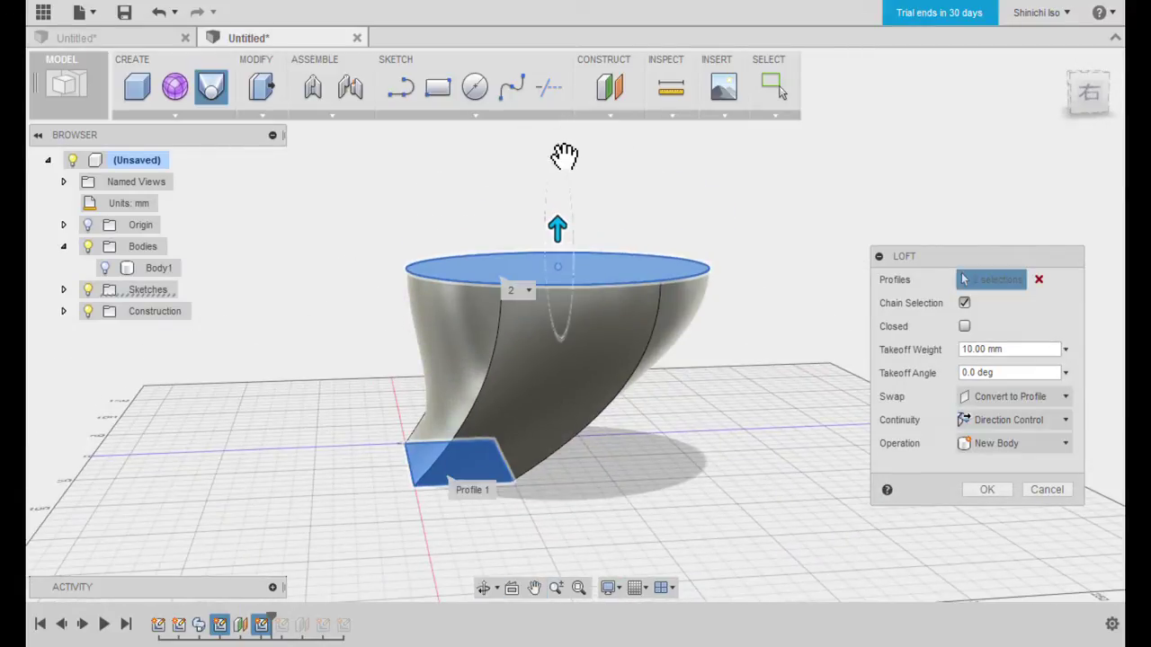
{"action": "left_click_drag", "start_coordinate": [565, 156], "coordinate": [566, 132]}
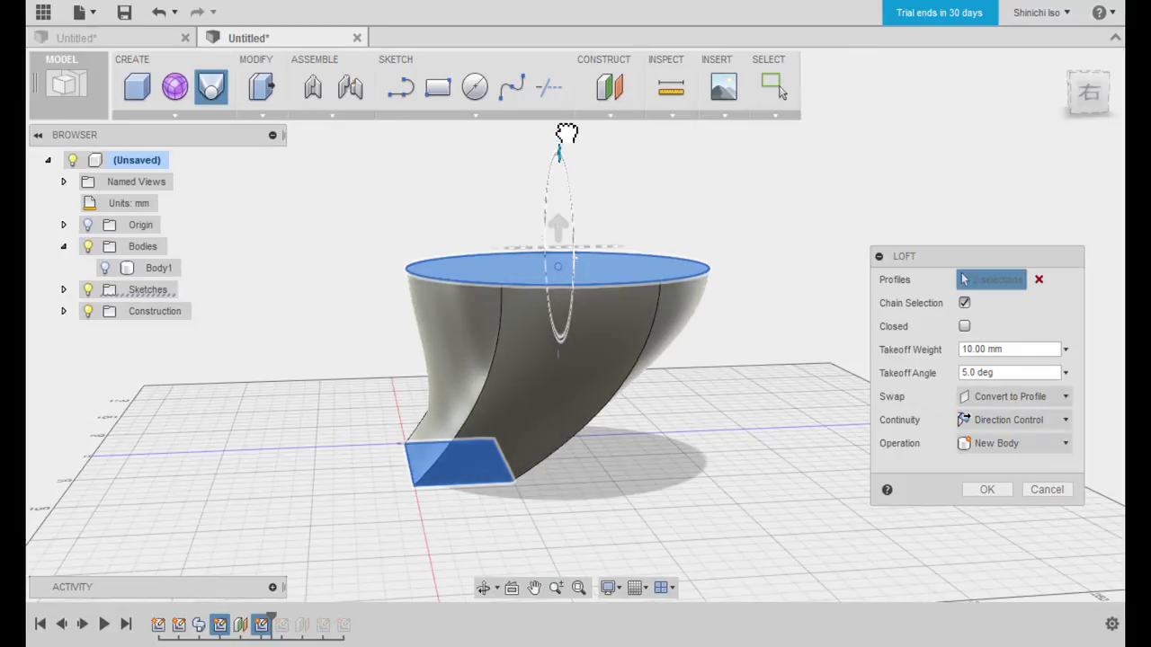
{"action": "left_click_drag", "start_coordinate": [572, 143], "coordinate": [563, 162]}
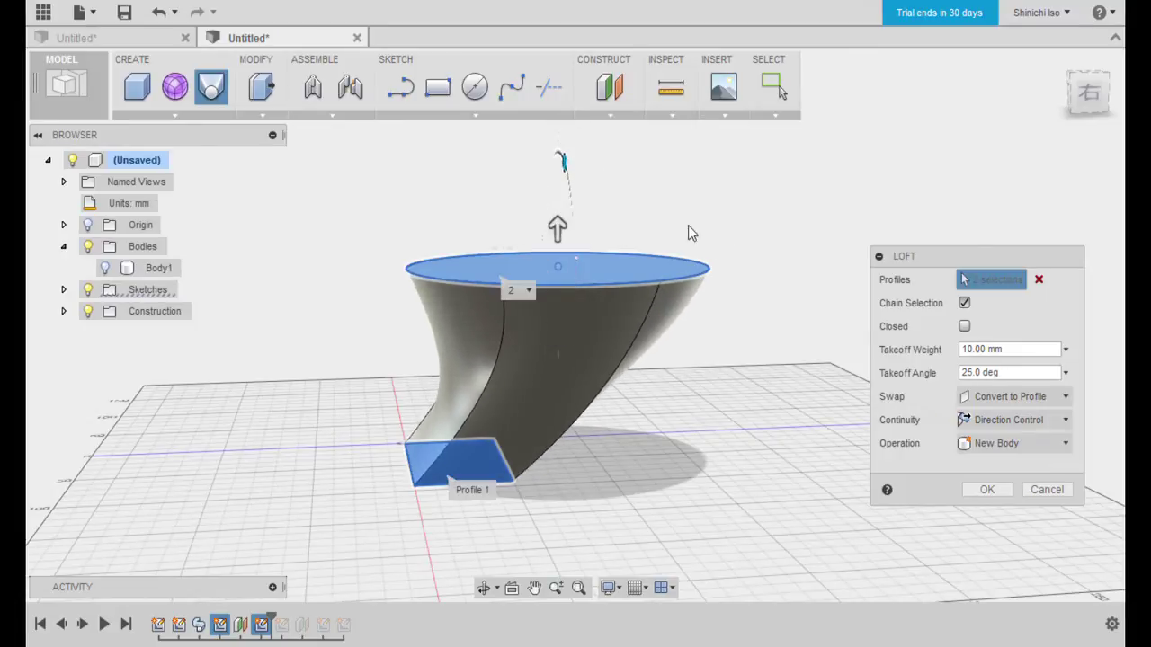
{"action": "left_click", "coordinate": [1005, 420]}
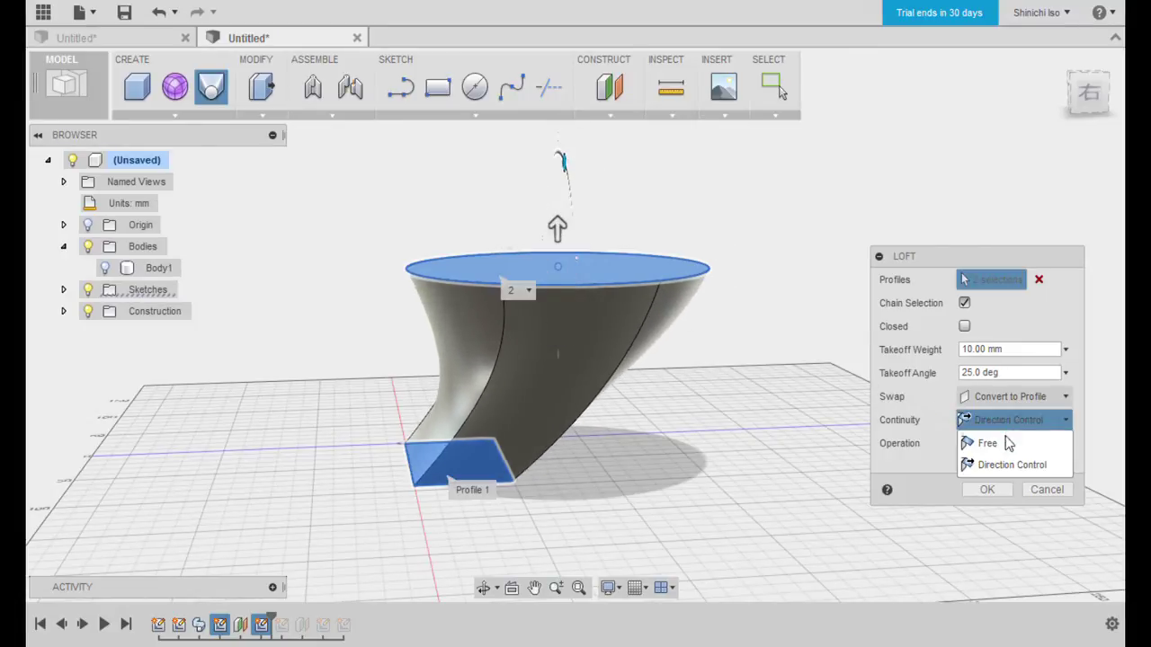
{"action": "left_click", "coordinate": [986, 443]}
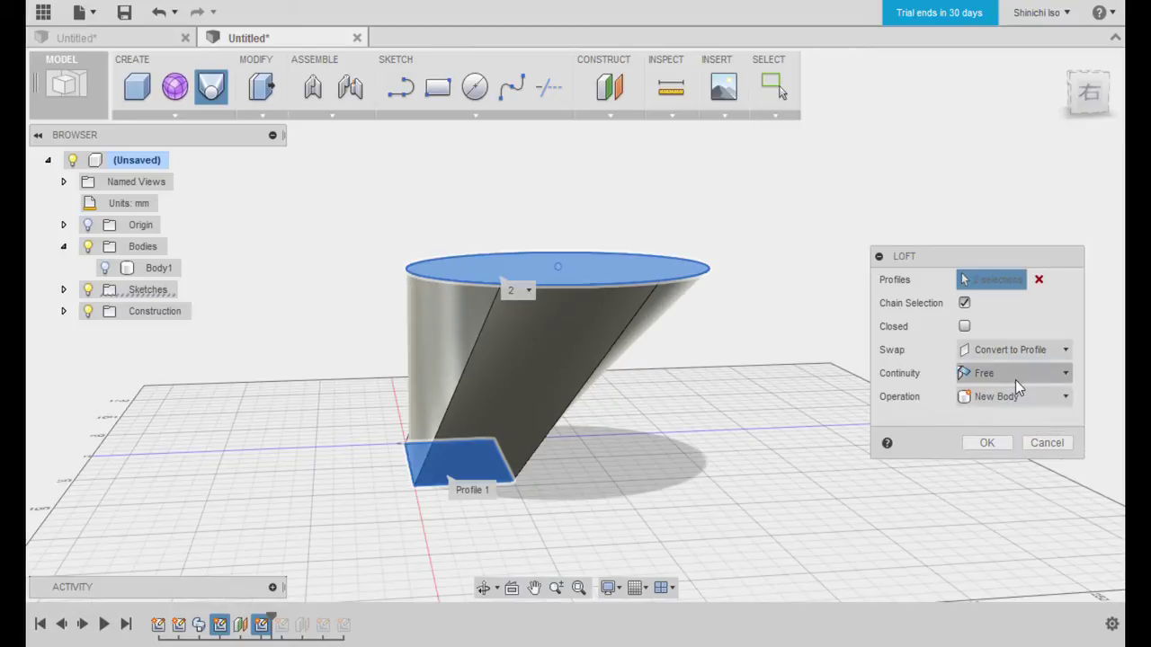
{"action": "left_click", "coordinate": [1016, 376]}
{"action": "left_click", "coordinate": [1018, 420]}
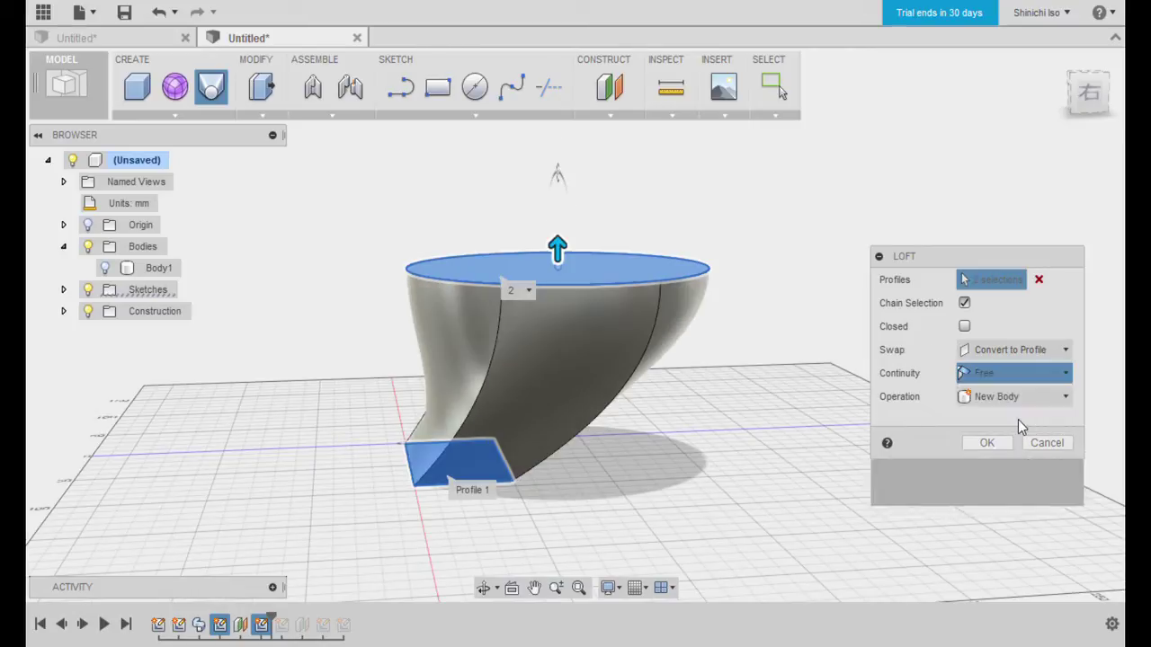
Step: Try a -20 mm weight and 45° twist, then reset the angle to 0° and create Body2
{"action": "mouse_move", "coordinate": [465, 378]}
{"action": "middle_mouse_down", "text": "shift"}
{"action": "mouse_move", "coordinate": [558, 411]}
{"action": "mouse_move", "coordinate": [537, 329]}
{"action": "middle_mouse_up", "text": "shift"}
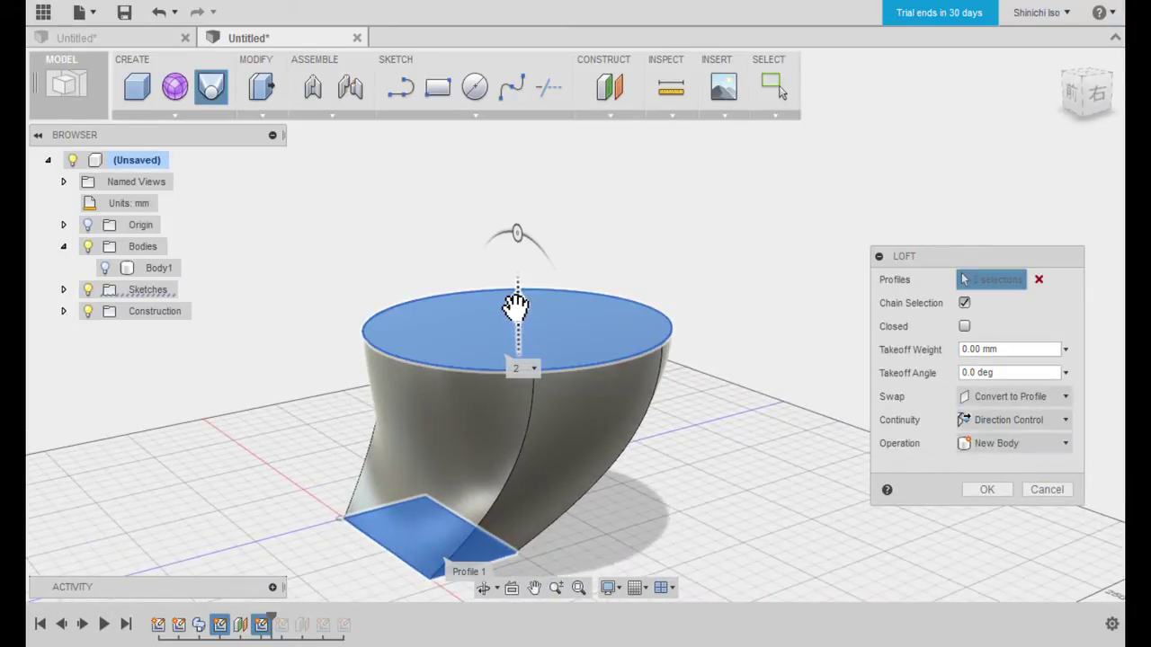
{"action": "mouse_move", "coordinate": [517, 306]}
{"action": "left_mouse_down"}
{"action": "mouse_move", "coordinate": [525, 364]}
{"action": "mouse_move", "coordinate": [517, 310]}
{"action": "mouse_move", "coordinate": [529, 334]}
{"action": "mouse_move", "coordinate": [527, 304]}
{"action": "left_mouse_up"}
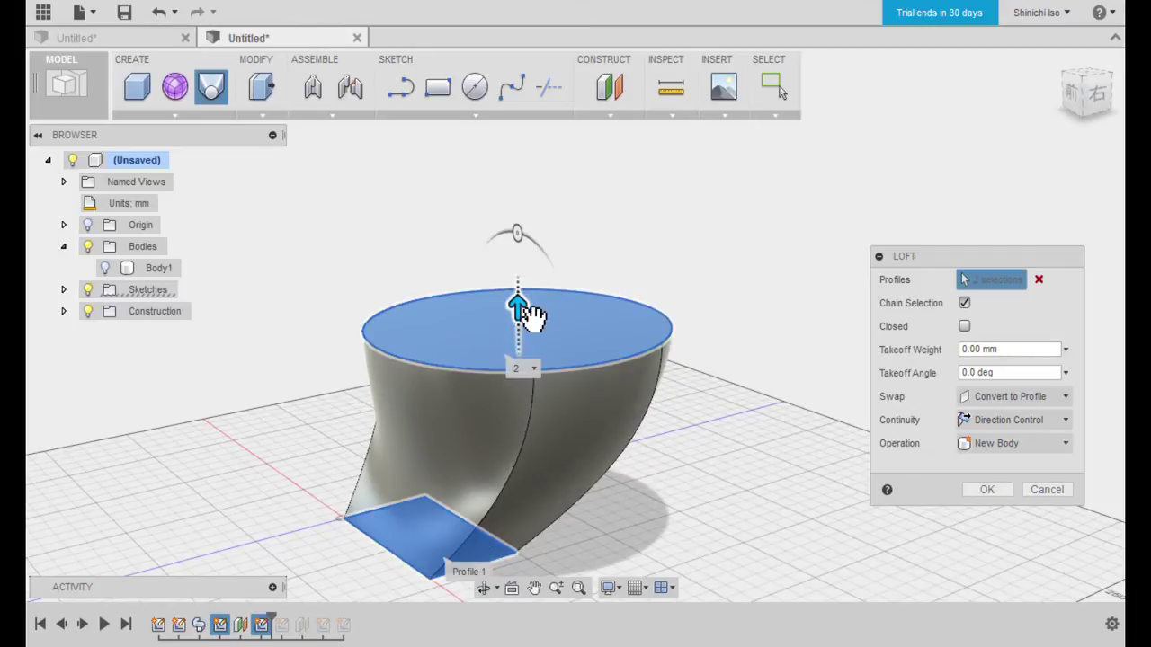
{"action": "mouse_move", "coordinate": [525, 237]}
{"action": "left_mouse_down"}
{"action": "mouse_move", "coordinate": [566, 265]}
{"action": "mouse_move", "coordinate": [524, 240]}
{"action": "mouse_move", "coordinate": [581, 381]}
{"action": "mouse_move", "coordinate": [576, 301]}
{"action": "mouse_move", "coordinate": [519, 231]}
{"action": "left_mouse_up"}
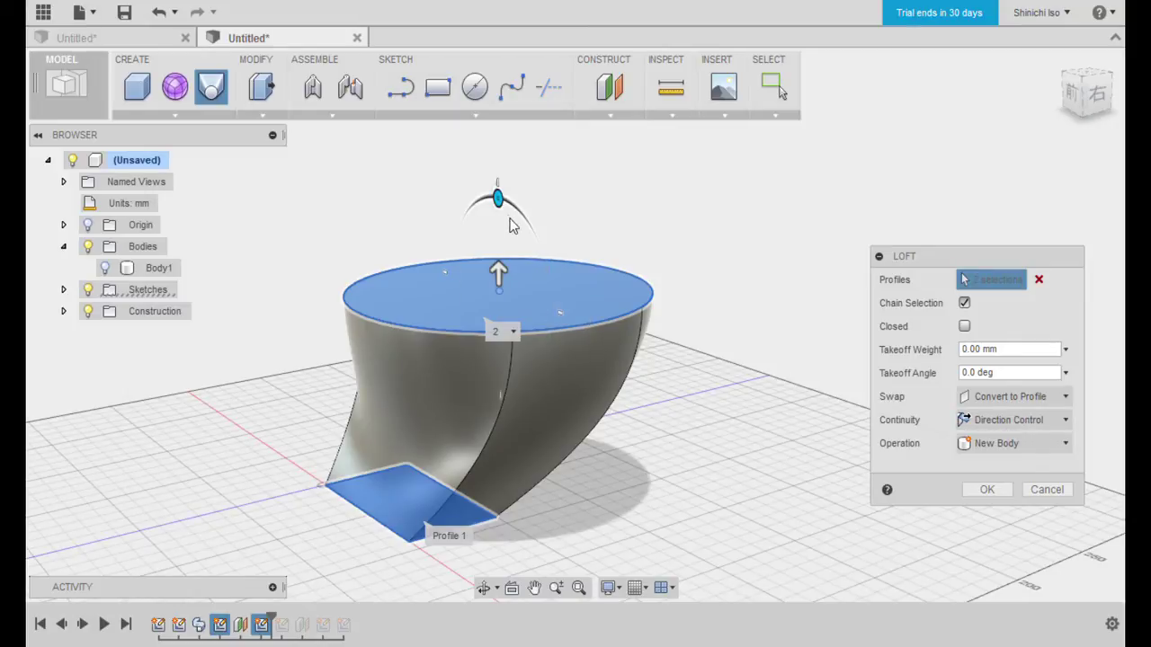
{"action": "mouse_move", "coordinate": [500, 196]}
{"action": "left_mouse_down"}
{"action": "mouse_move", "coordinate": [539, 237]}
{"action": "mouse_move", "coordinate": [498, 185]}
{"action": "left_mouse_up"}
{"action": "mouse_move", "coordinate": [509, 272]}
{"action": "left_mouse_down"}
{"action": "mouse_move", "coordinate": [508, 329]}
{"action": "mouse_move", "coordinate": [520, 311]}
{"action": "mouse_move", "coordinate": [520, 300]}
{"action": "mouse_move", "coordinate": [517, 324]}
{"action": "mouse_move", "coordinate": [514, 273]}
{"action": "left_mouse_up"}
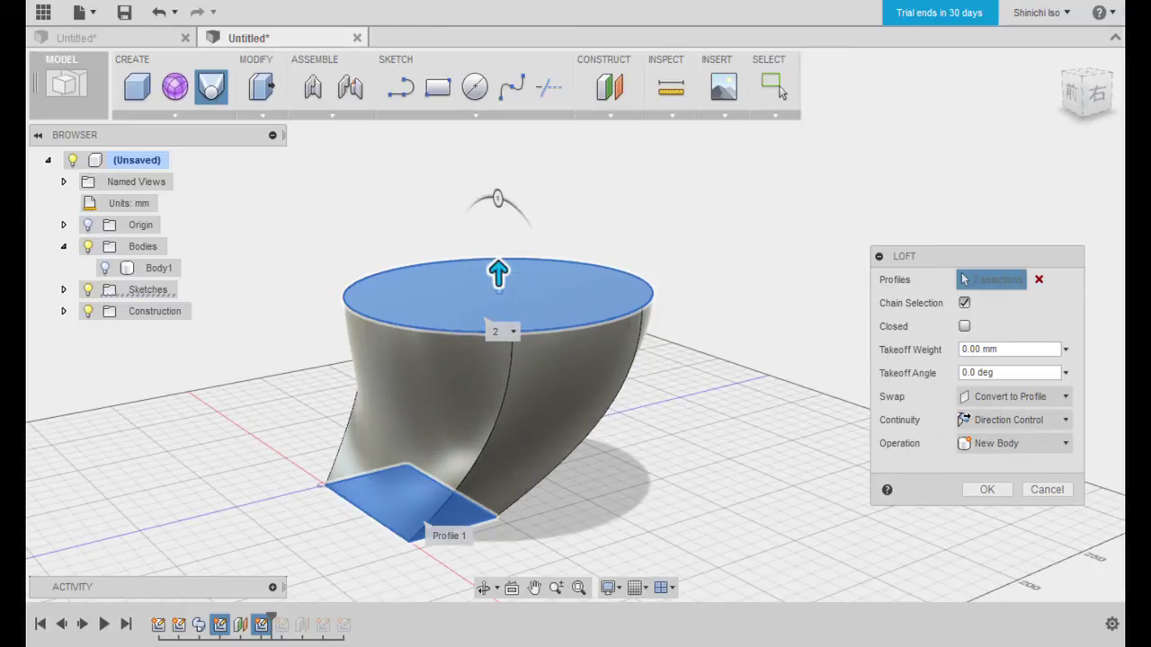
{"action": "left_click", "coordinate": [987, 491]}
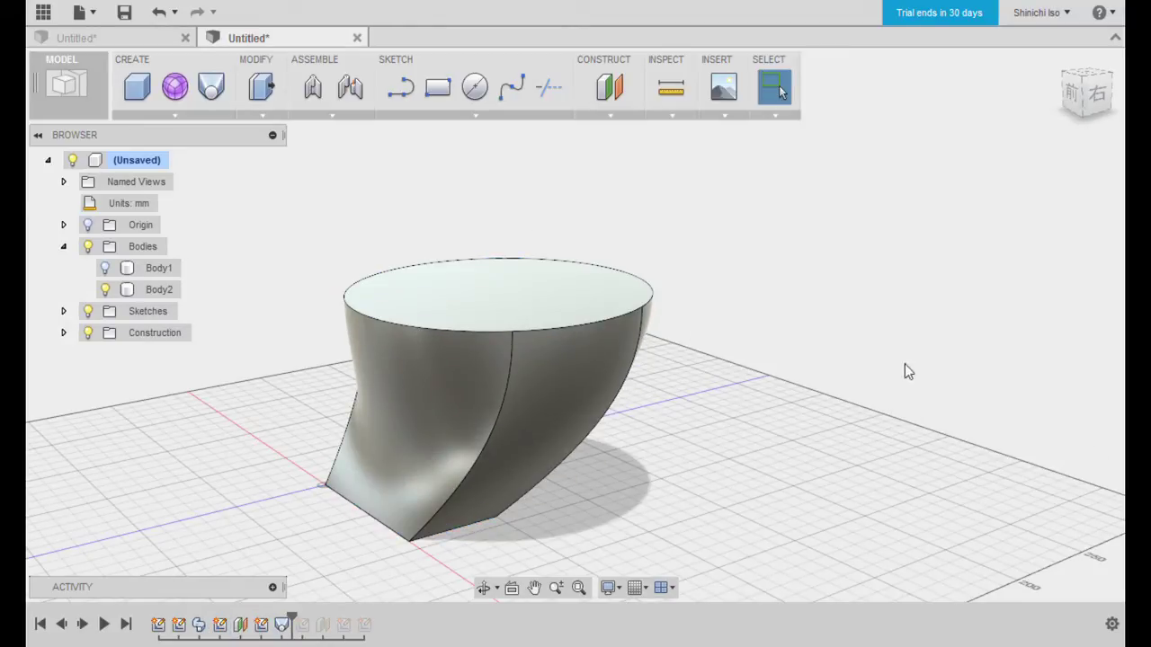
Step: Hide the lofted Body2 and expand the Sketches folder in the Browser
{"action": "mouse_move", "coordinate": [759, 386]}
{"action": "middle_mouse_down", "text": "shift"}
{"action": "mouse_move", "coordinate": [436, 350]}
{"action": "mouse_move", "coordinate": [565, 398]}
{"action": "mouse_move", "coordinate": [746, 380]}
{"action": "mouse_move", "coordinate": [853, 341]}
{"action": "mouse_move", "coordinate": [884, 262]}
{"action": "mouse_move", "coordinate": [786, 342]}
{"action": "mouse_move", "coordinate": [760, 401]}
{"action": "mouse_move", "coordinate": [753, 386]}
{"action": "middle_mouse_up", "text": "shift"}
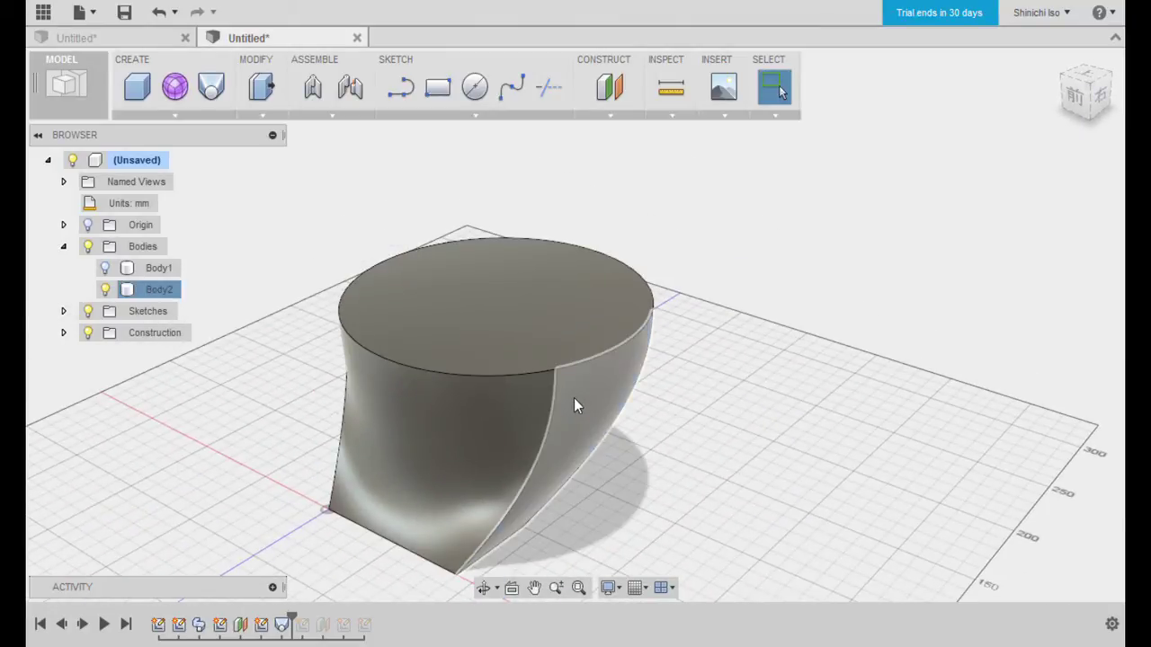
{"action": "left_click", "coordinate": [574, 398]}
{"action": "left_click", "coordinate": [767, 384]}
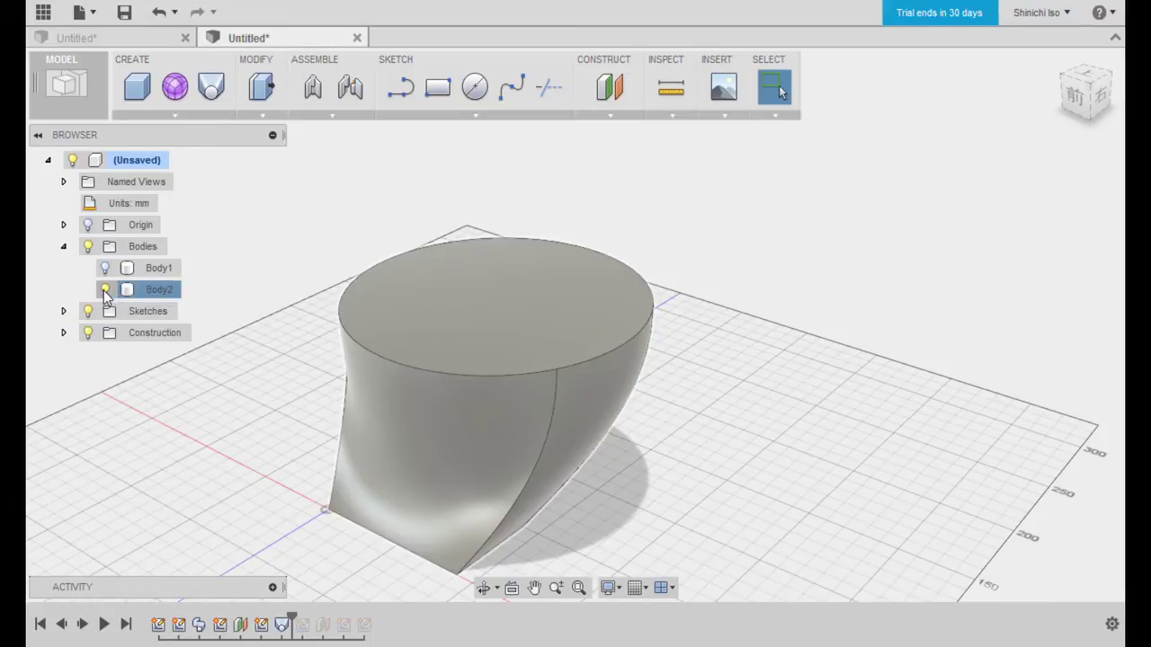
{"action": "left_click", "coordinate": [104, 289]}
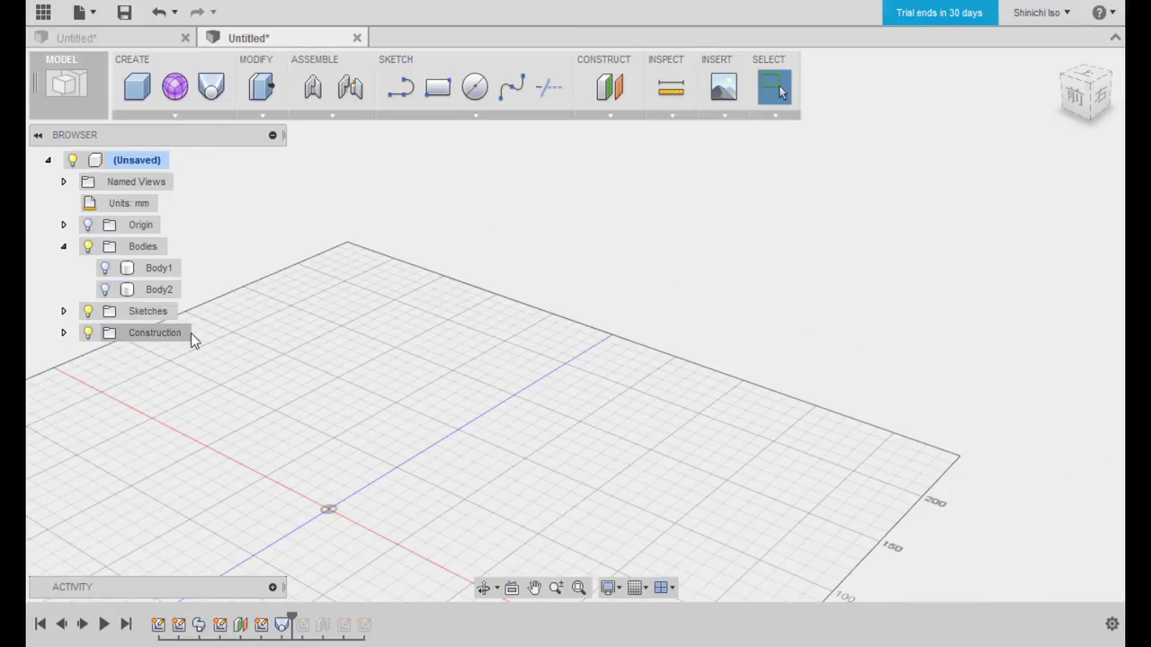
{"action": "left_click", "coordinate": [63, 312]}
Step: Make Sketch6 and Sketch7 visible, briefly checking the Construction folder for Plane2
{"action": "left_click", "coordinate": [105, 376]}
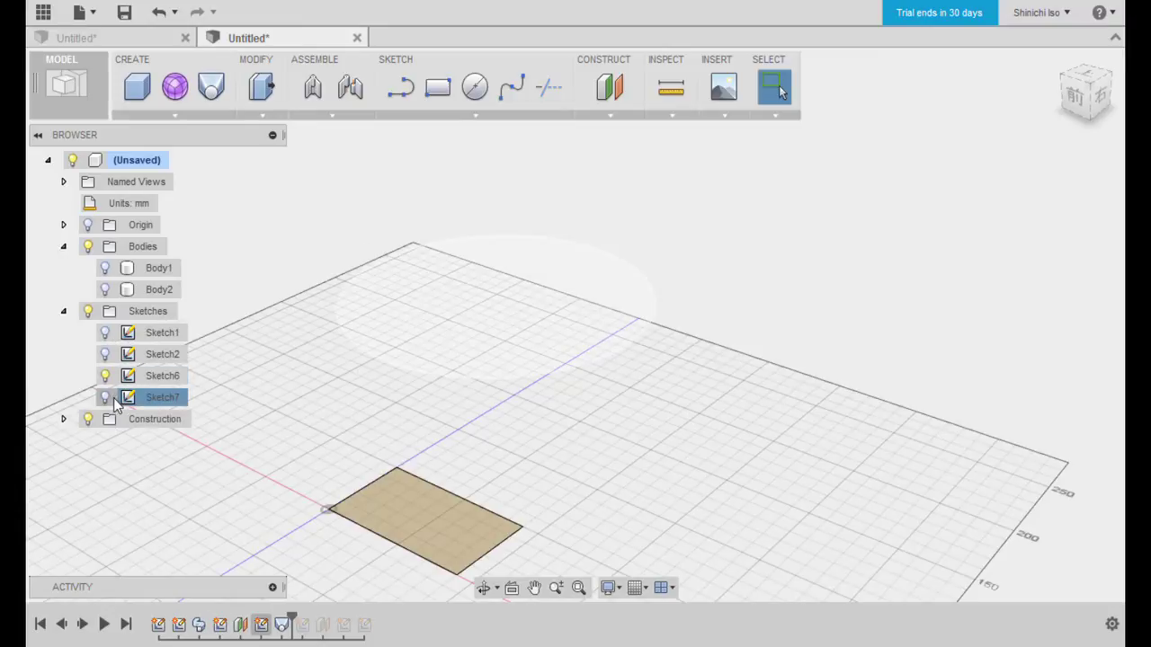
{"action": "left_click", "coordinate": [105, 398]}
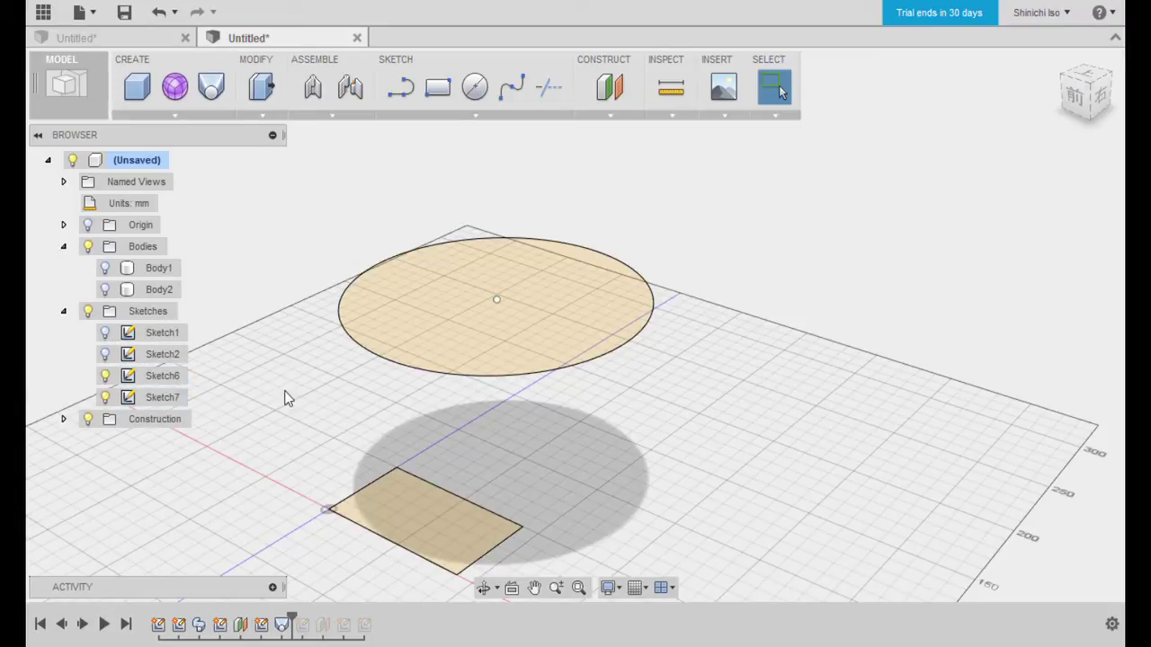
{"action": "left_click", "coordinate": [63, 420]}
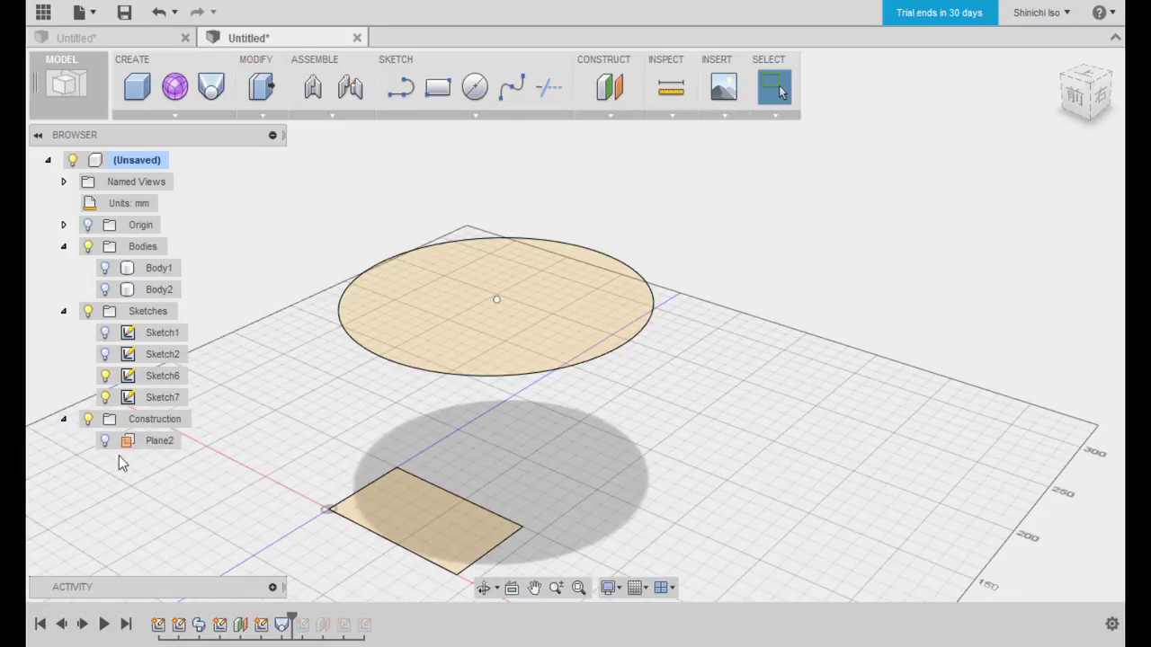
{"action": "left_click", "coordinate": [63, 420]}
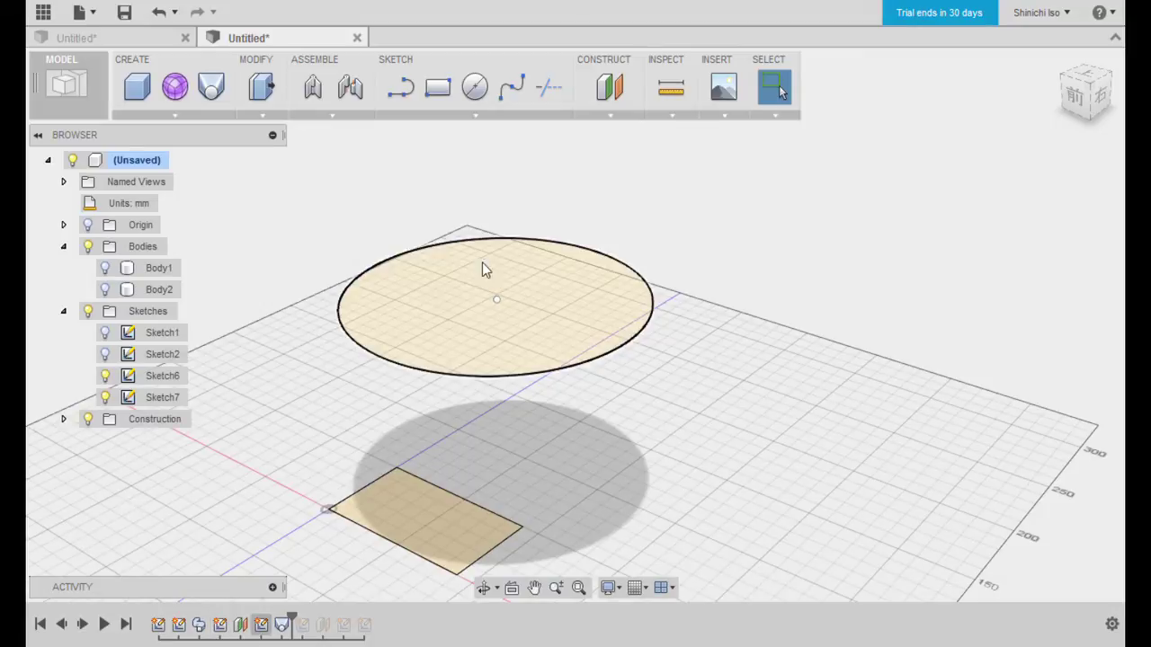
Step: Create an offset construction plane 110 mm above the circle sketch's face
{"action": "left_click", "coordinate": [617, 81]}
{"action": "left_click", "coordinate": [553, 313]}
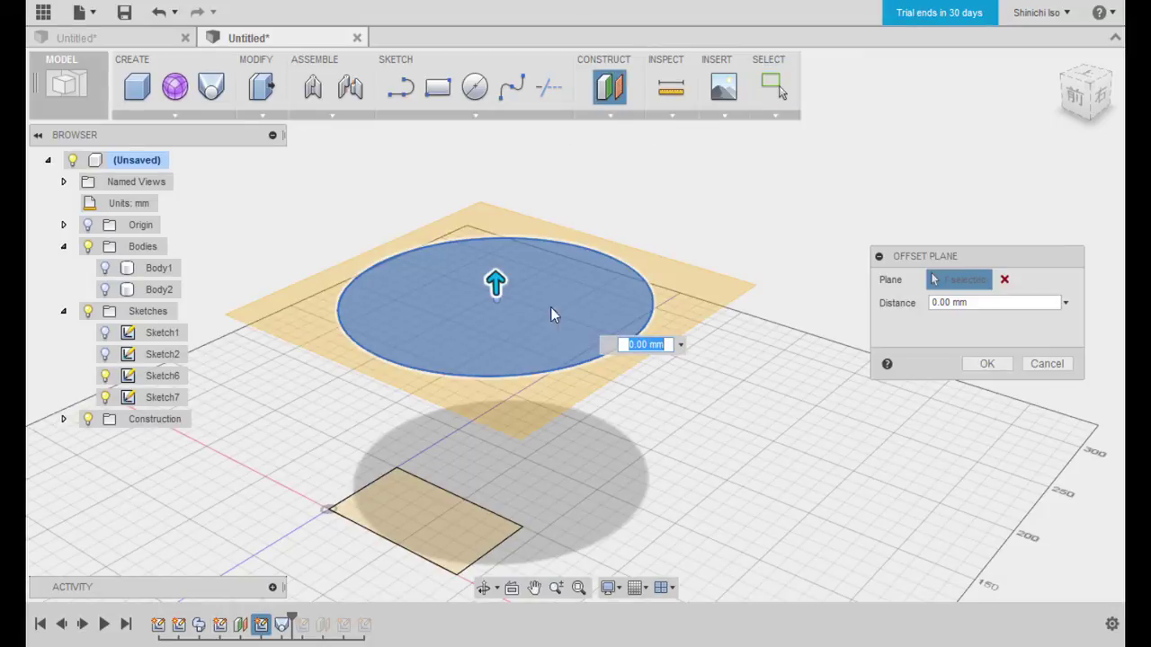
{"action": "left_click_drag", "start_coordinate": [495, 282], "coordinate": [513, 186]}
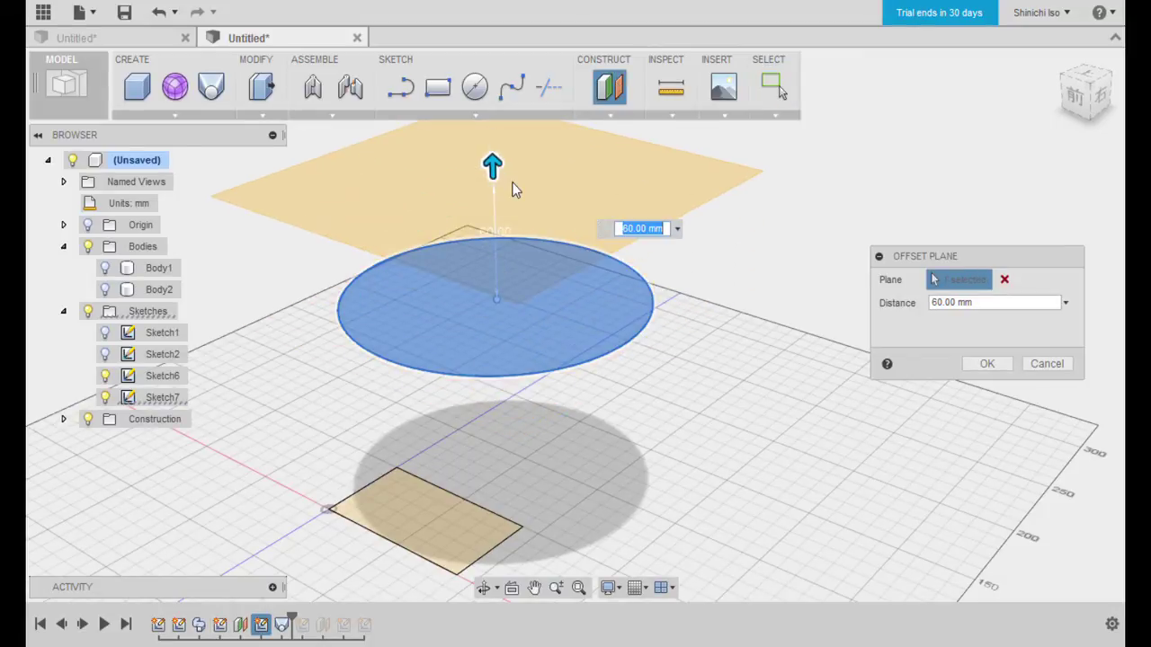
{"action": "middle_click_drag", "start_coordinate": [514, 185], "coordinate": [514, 310]}
{"action": "scroll", "coordinate": [514, 248], "scroll_direction": "down", "scroll_amount": 3}
{"action": "scroll", "coordinate": [513, 247], "scroll_direction": "down", "scroll_amount": 2}
{"action": "left_click_drag", "start_coordinate": [482, 319], "coordinate": [637, 300]}
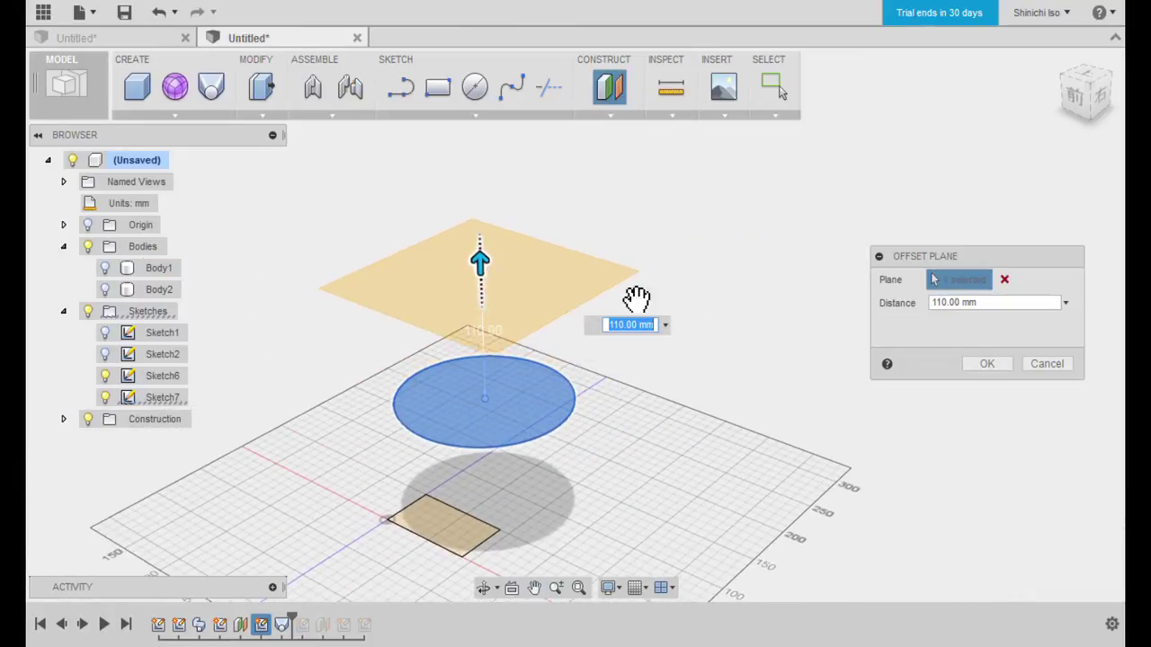
{"action": "left_click", "coordinate": [987, 363]}
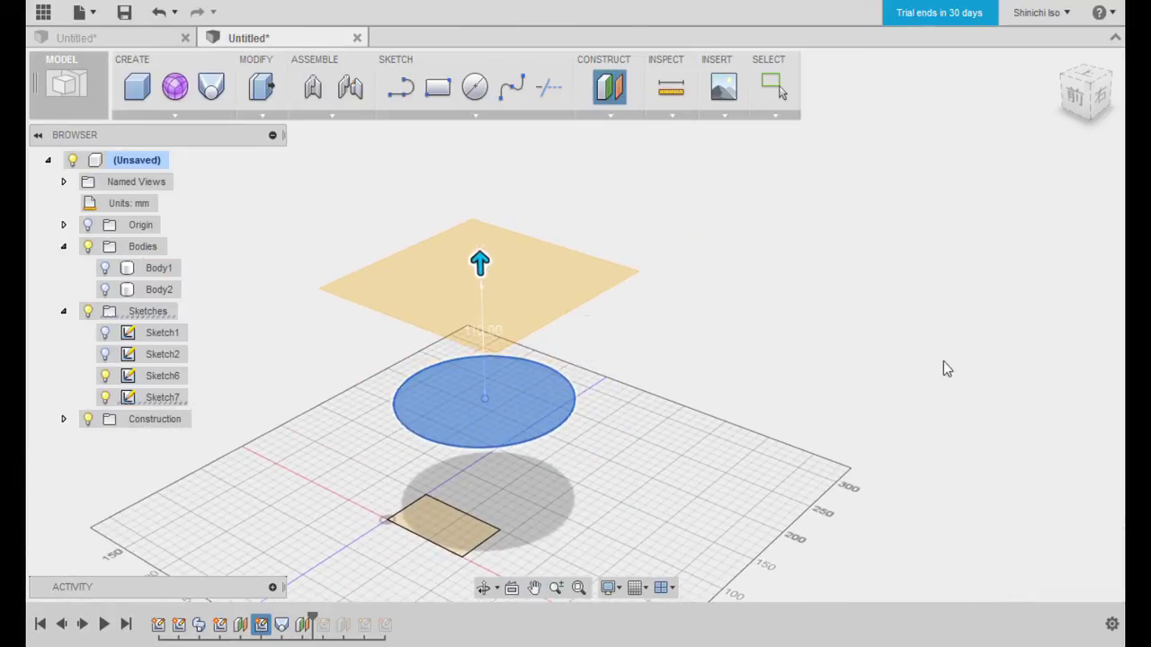
Step: Sketch a 275 × 250 mm rectangle around the circle on the offset plane and finish Sketch8
{"action": "left_click", "coordinate": [438, 86]}
{"action": "left_click", "coordinate": [466, 318]}
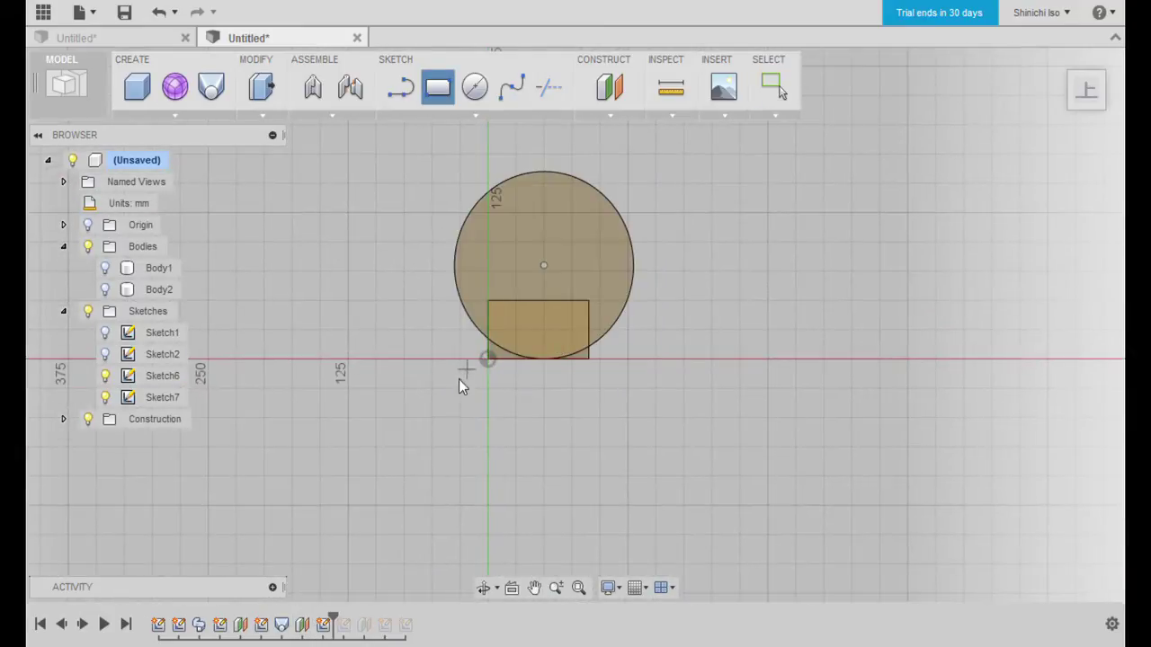
{"action": "left_click", "coordinate": [403, 417]}
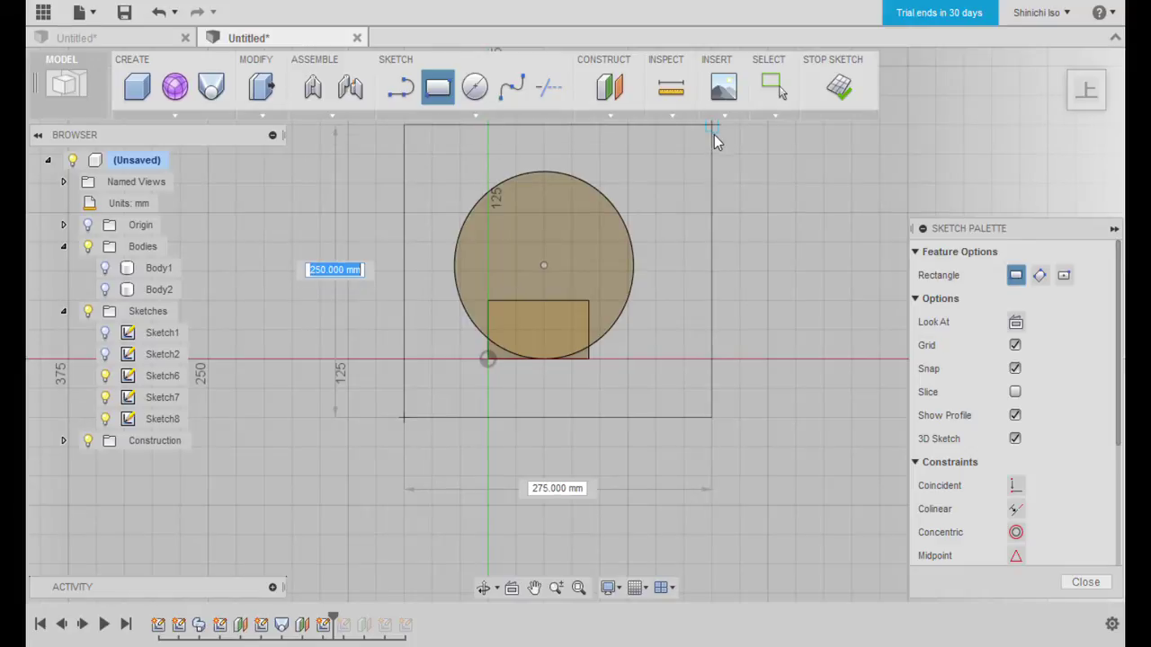
{"action": "middle_click_drag", "start_coordinate": [714, 141], "coordinate": [689, 236]}
{"action": "left_click", "coordinate": [659, 188]}
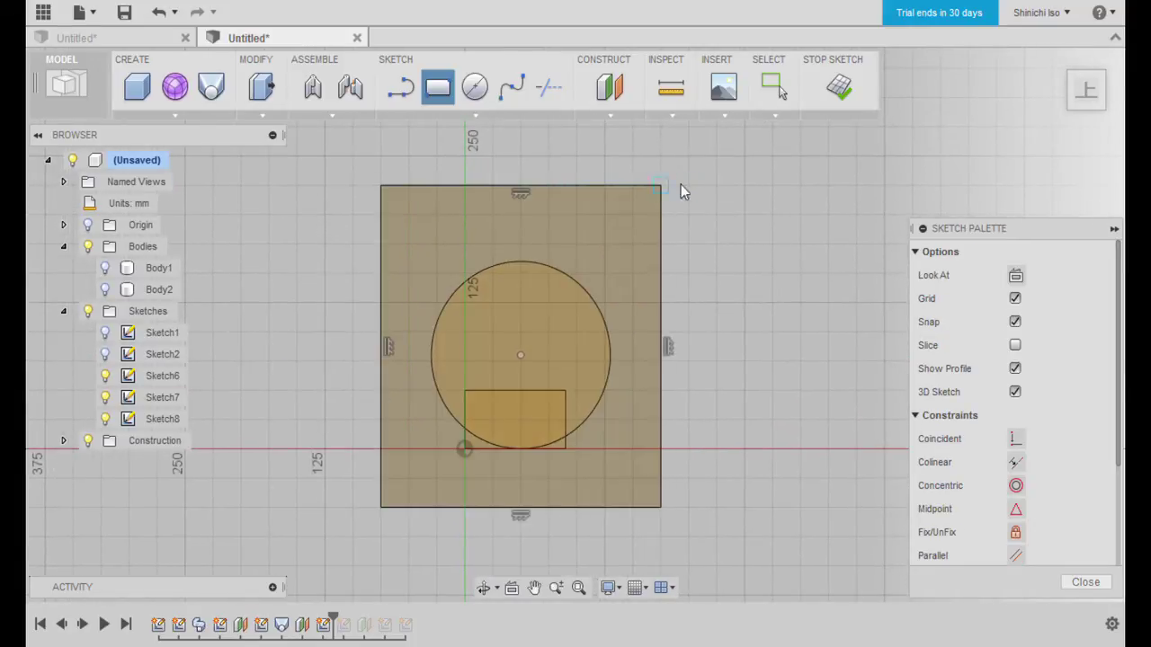
{"action": "left_click", "coordinate": [859, 90]}
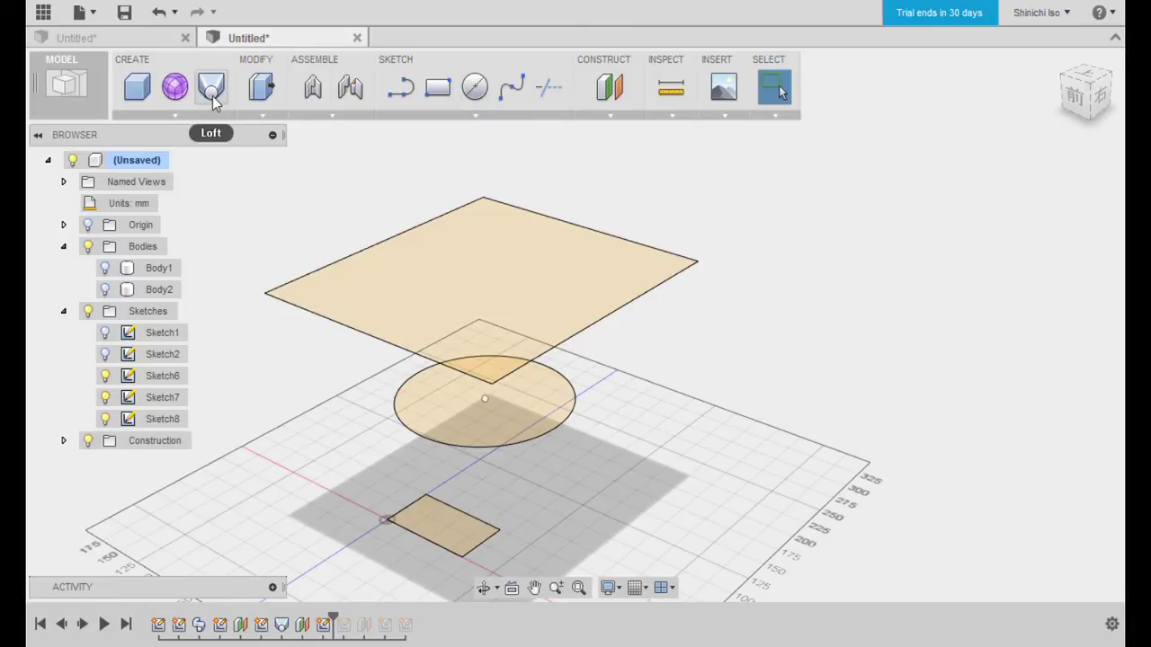
Step: Start a loft through the small rectangle, the circle and the large top rectangle, in that order
{"action": "left_click", "coordinate": [211, 86]}
{"action": "left_click", "coordinate": [452, 530]}
{"action": "left_click", "coordinate": [482, 403]}
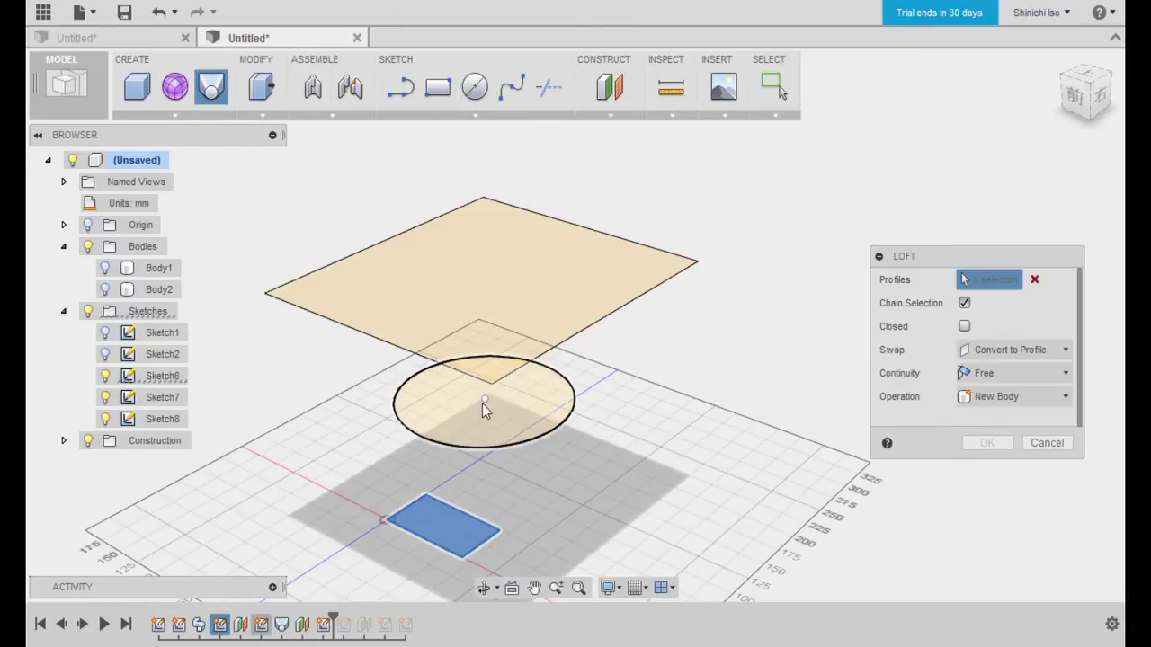
{"action": "left_click", "coordinate": [567, 269]}
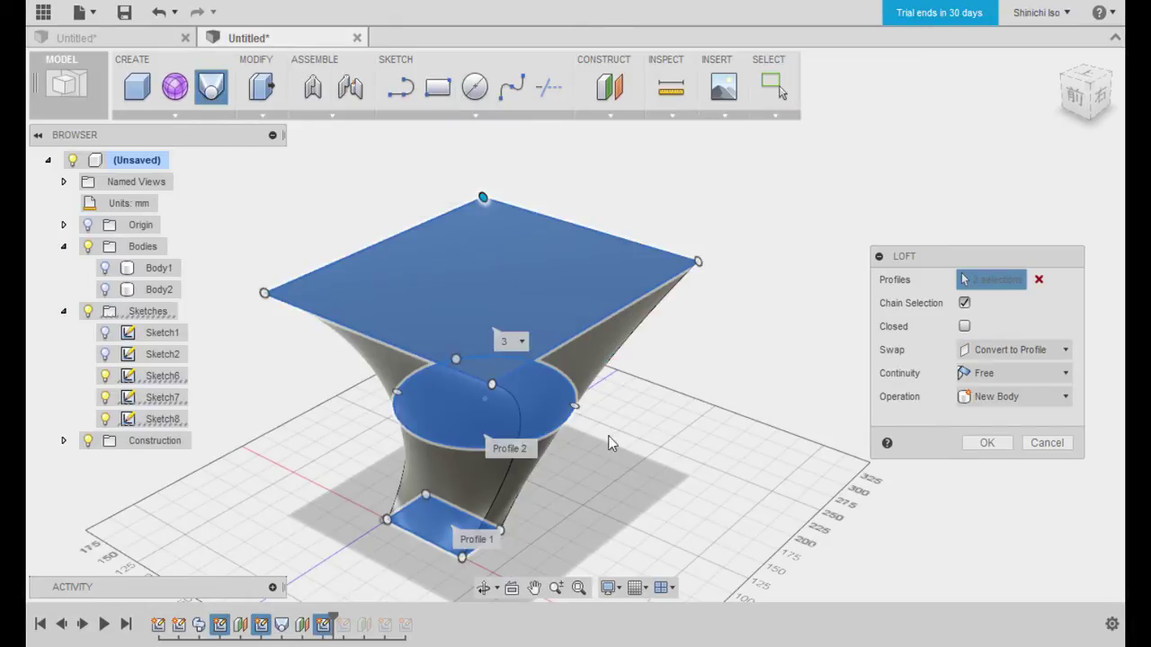
{"action": "scroll", "coordinate": [573, 458], "scroll_direction": "up", "scroll_amount": 1}
{"action": "scroll", "coordinate": [562, 463], "scroll_direction": "up", "scroll_amount": 3}
{"action": "scroll", "coordinate": [551, 460], "scroll_direction": "down", "scroll_amount": 2}
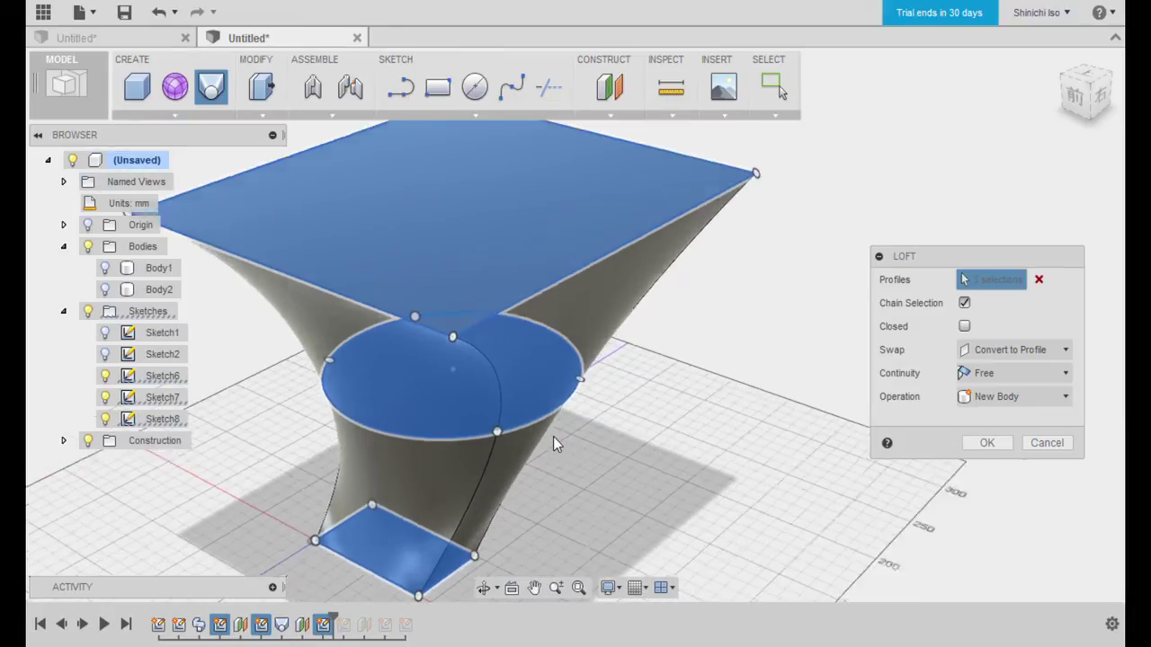
{"action": "scroll", "coordinate": [553, 438], "scroll_direction": "down", "scroll_amount": 2}
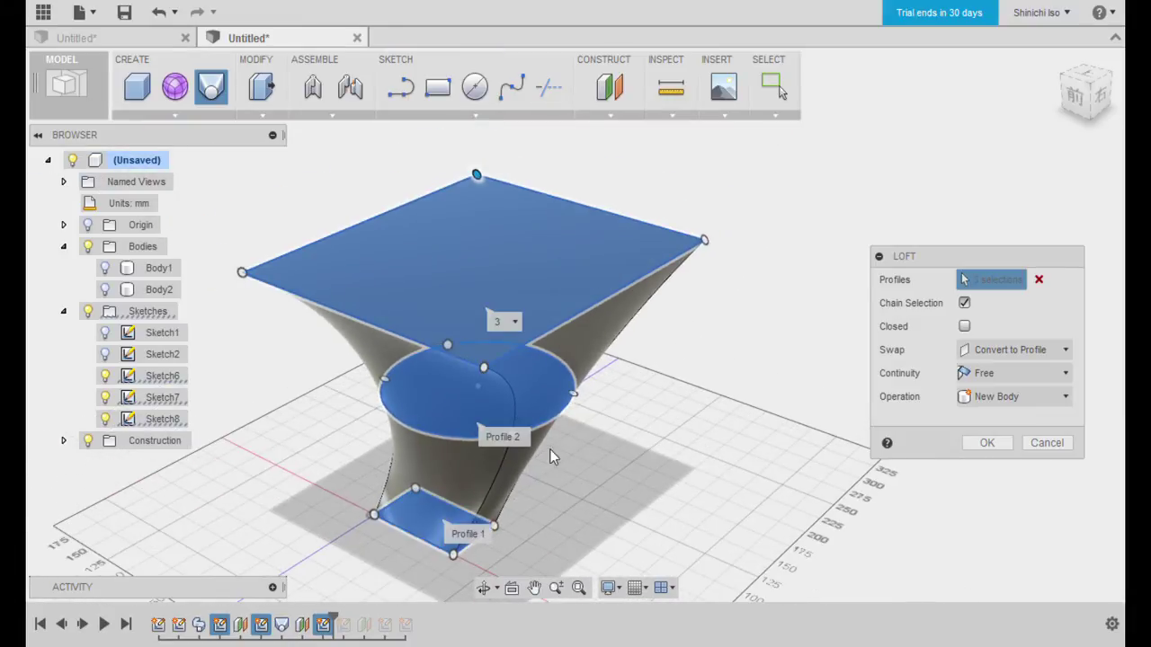
{"action": "middle_click_drag", "start_coordinate": [562, 474], "coordinate": [527, 458], "text": "shift"}
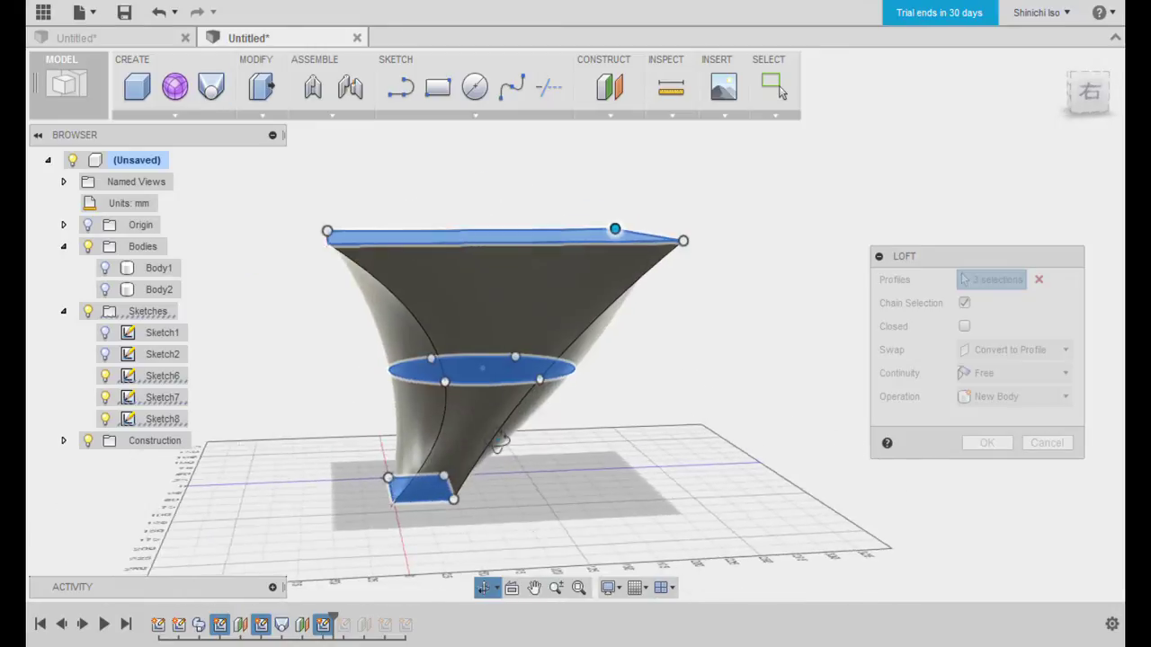
Step: Give the top profile Direction Control continuity and adjust its takeoff angle and weight
{"action": "left_click", "coordinate": [1020, 377]}
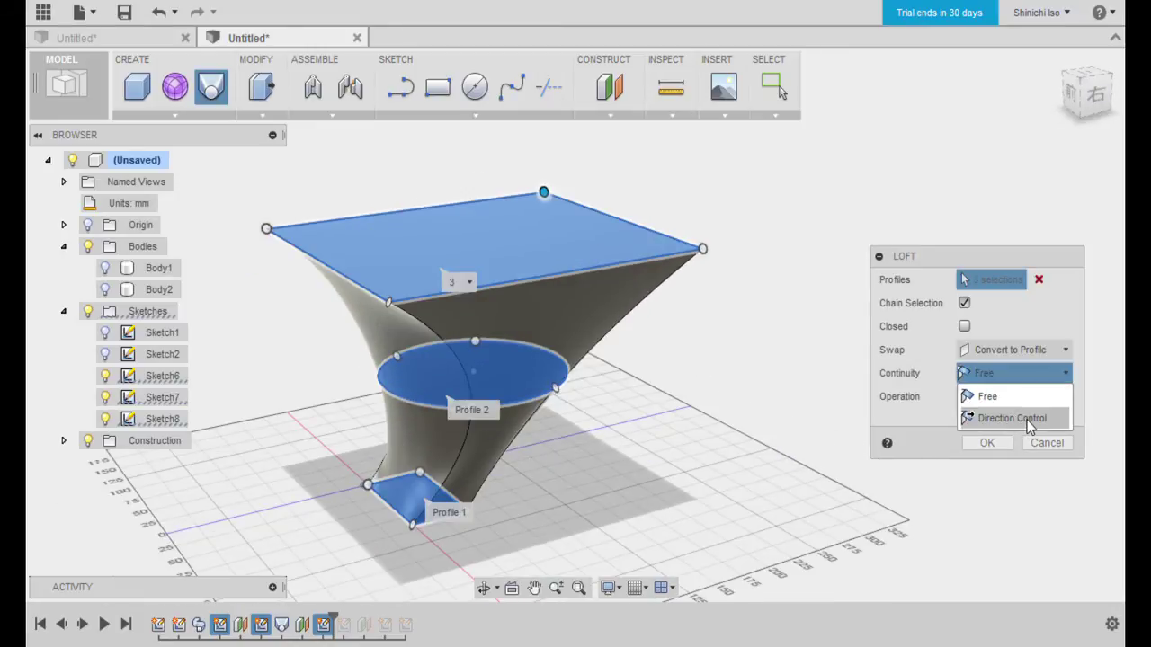
{"action": "left_click", "coordinate": [1029, 419]}
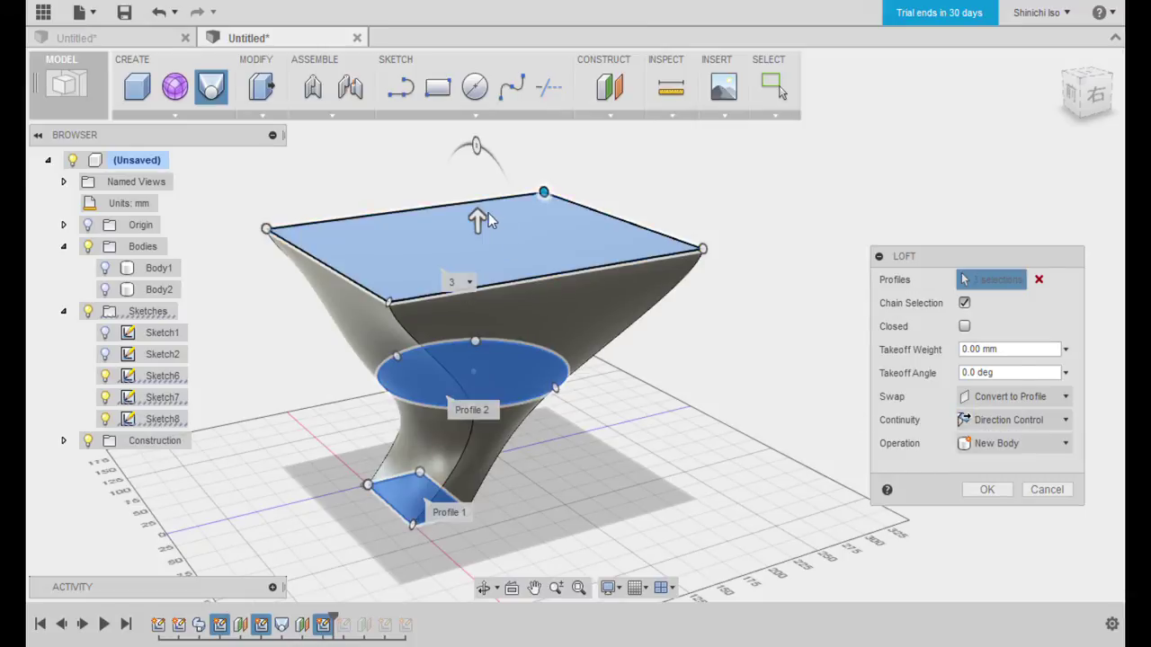
{"action": "mouse_move", "coordinate": [477, 149]}
{"action": "left_mouse_down"}
{"action": "mouse_move", "coordinate": [500, 173]}
{"action": "mouse_move", "coordinate": [477, 145]}
{"action": "left_mouse_up"}
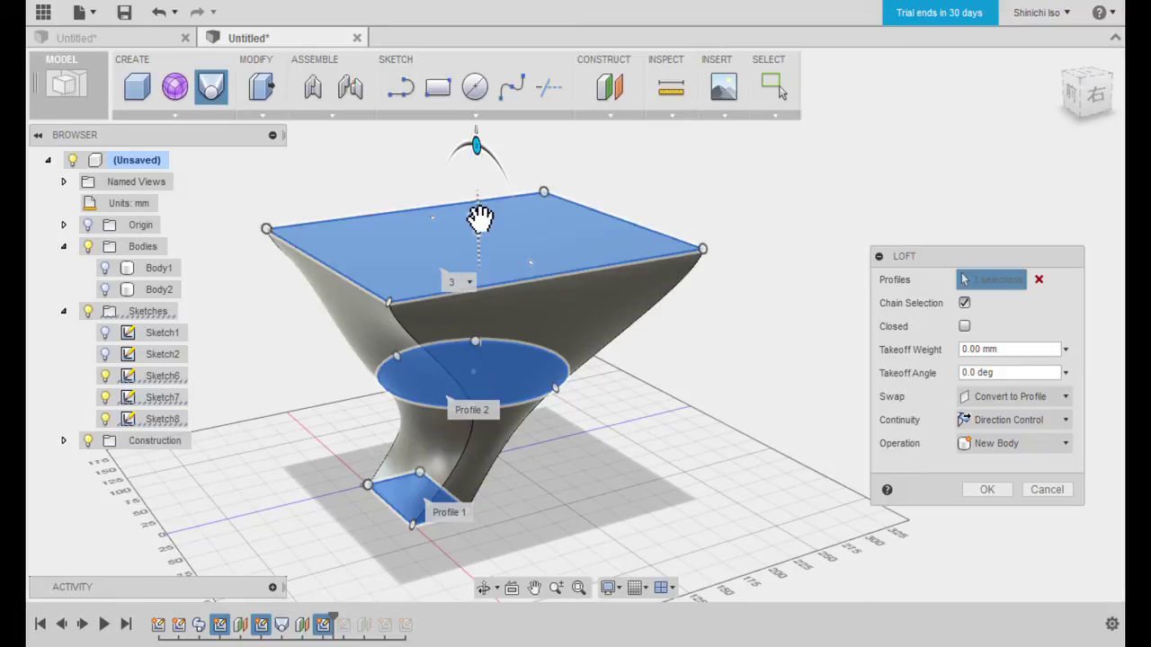
{"action": "mouse_move", "coordinate": [477, 221]}
{"action": "left_mouse_down"}
{"action": "mouse_move", "coordinate": [478, 248]}
{"action": "mouse_move", "coordinate": [477, 218]}
{"action": "left_mouse_up"}
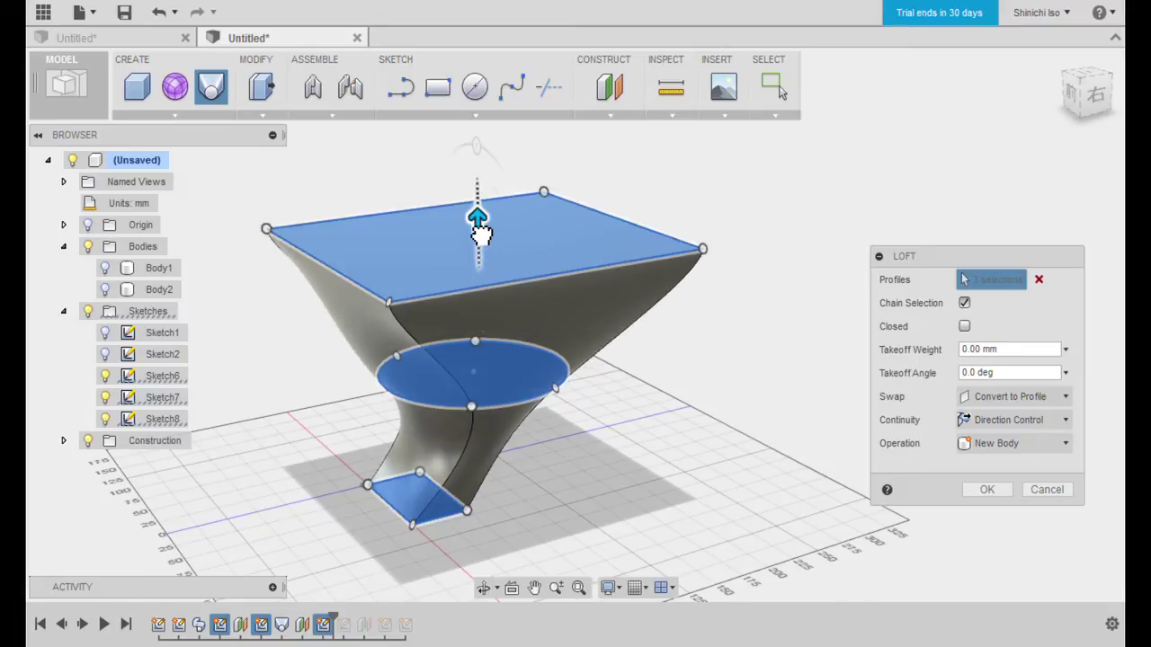
Step: Select the bottom rectangle profile and slide its mapping point right toward the corner
{"action": "left_click", "coordinate": [469, 411]}
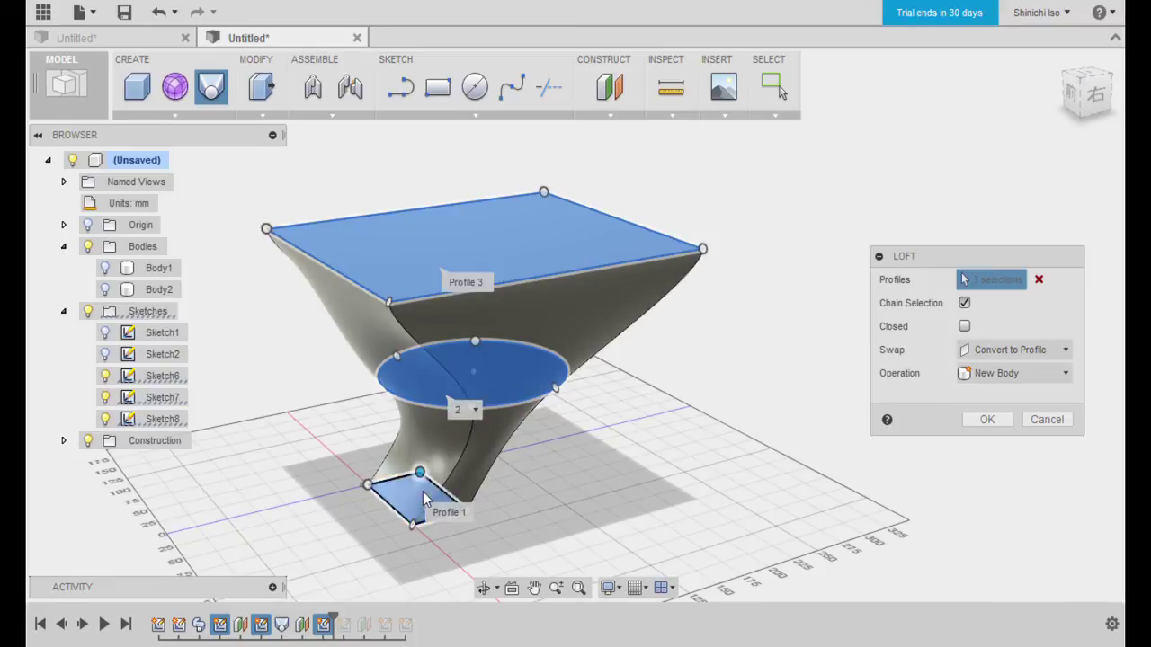
{"action": "left_click", "coordinate": [445, 514]}
{"action": "left_click", "coordinate": [457, 516]}
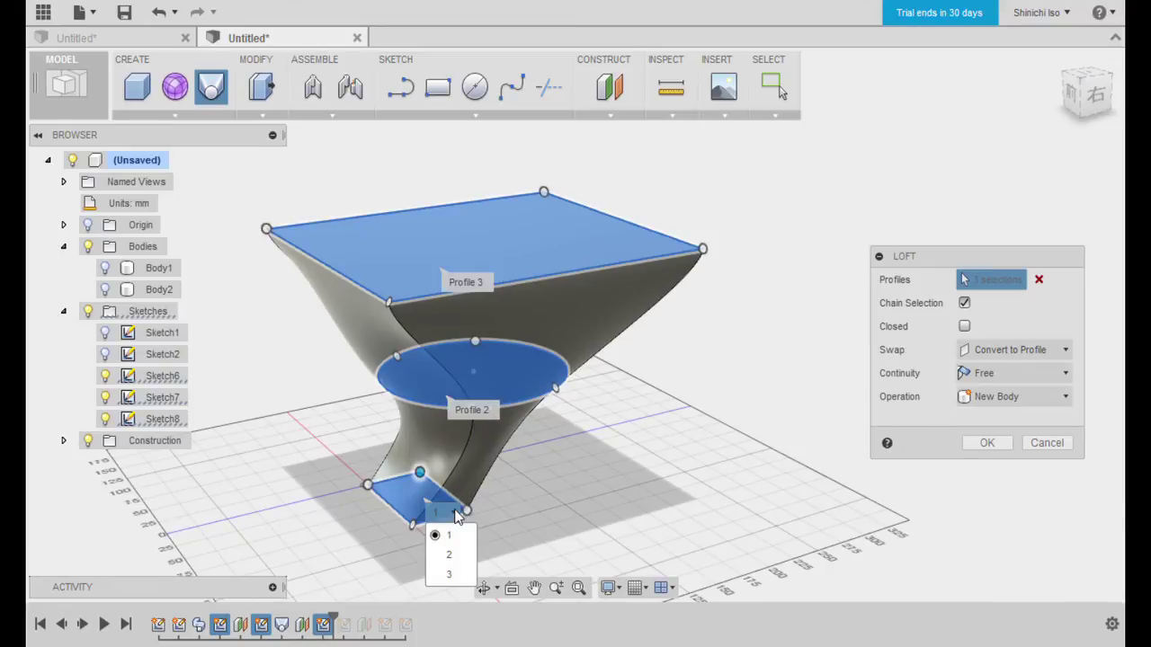
{"action": "left_click", "coordinate": [446, 532]}
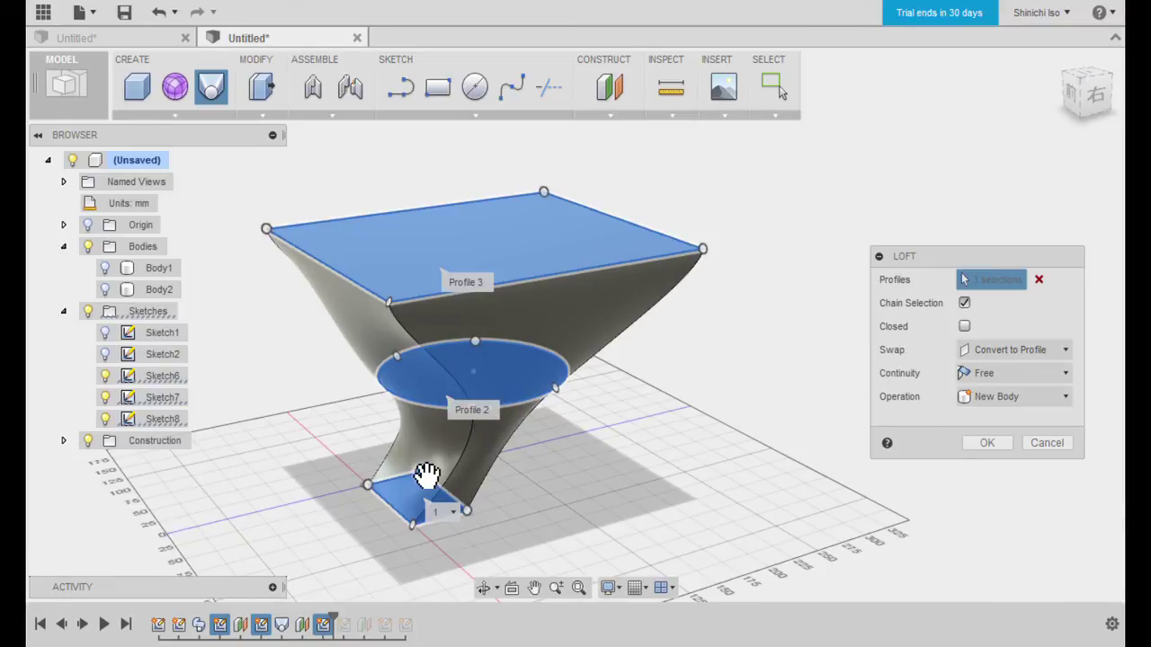
{"action": "left_click_drag", "start_coordinate": [449, 511], "coordinate": [466, 508]}
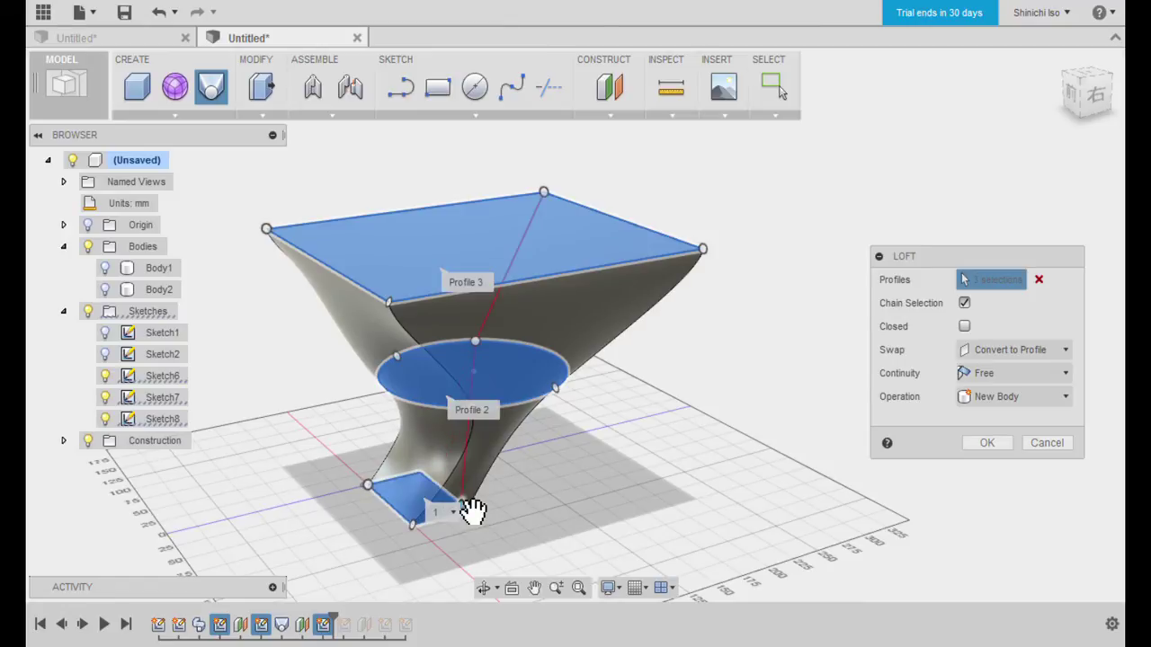
{"action": "left_click_drag", "start_coordinate": [462, 506], "coordinate": [484, 506]}
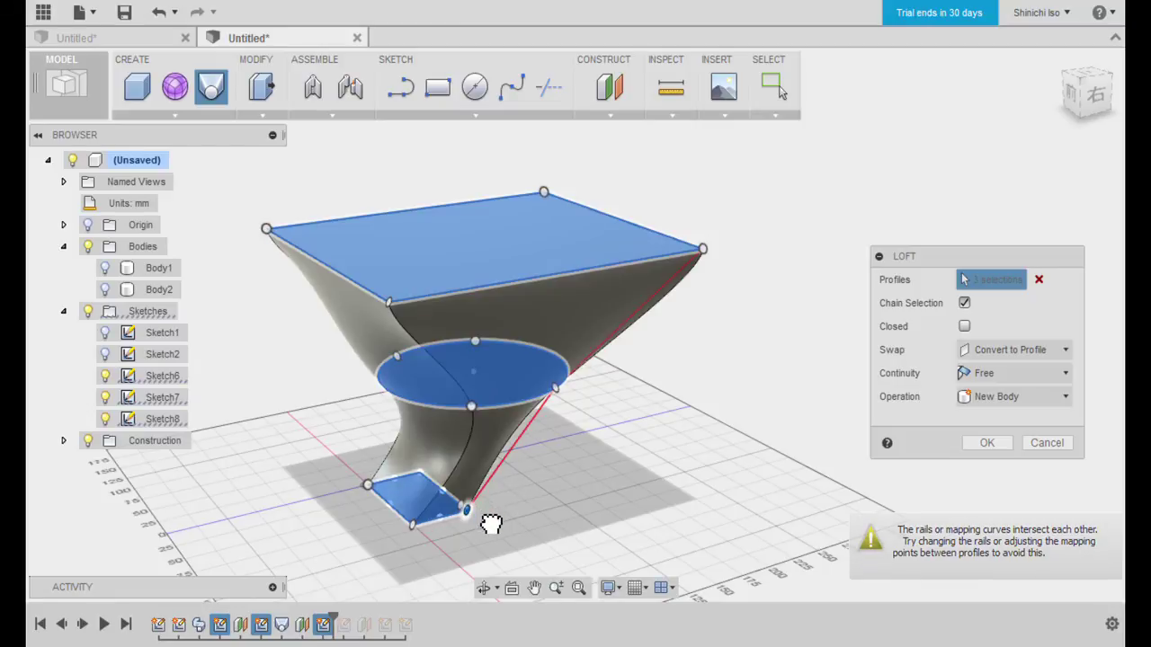
Step: Set the bottom profile's continuity to Direction Control
{"action": "scroll", "coordinate": [526, 441], "scroll_direction": "down", "scroll_amount": 2}
{"action": "mouse_move", "coordinate": [526, 441]}
{"action": "middle_mouse_down", "text": "shift"}
{"action": "mouse_move", "coordinate": [491, 451]}
{"action": "mouse_move", "coordinate": [411, 411]}
{"action": "mouse_move", "coordinate": [566, 405]}
{"action": "mouse_move", "coordinate": [617, 423]}
{"action": "mouse_move", "coordinate": [685, 411]}
{"action": "middle_mouse_up", "text": "shift"}
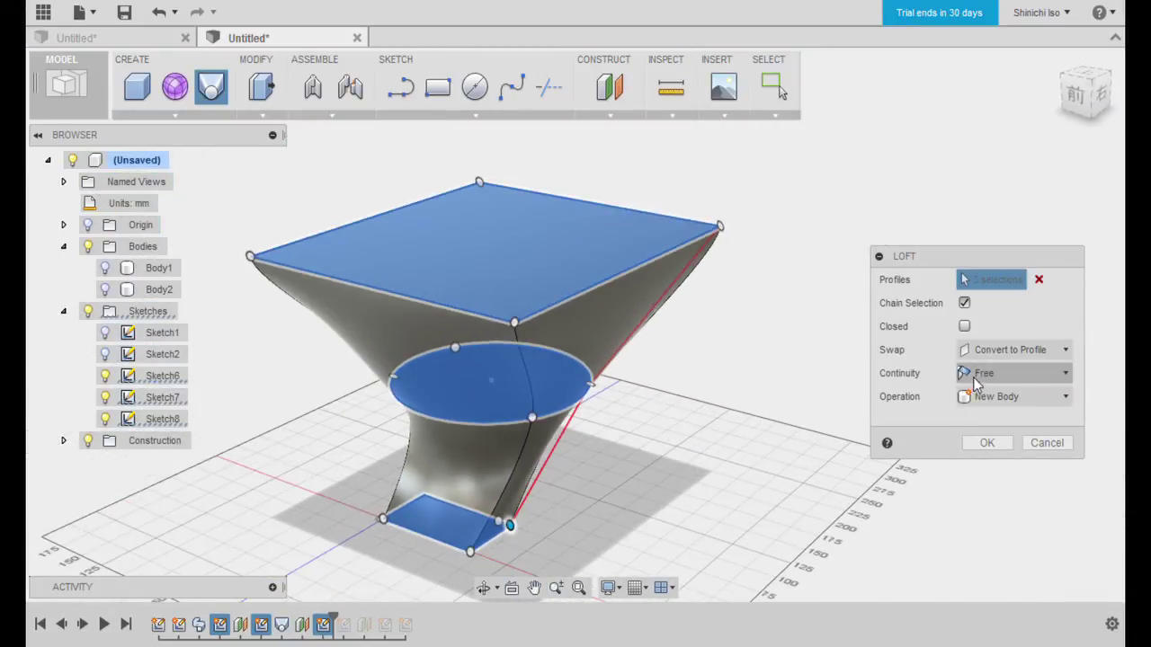
{"action": "left_click", "coordinate": [989, 373]}
{"action": "left_click", "coordinate": [982, 417]}
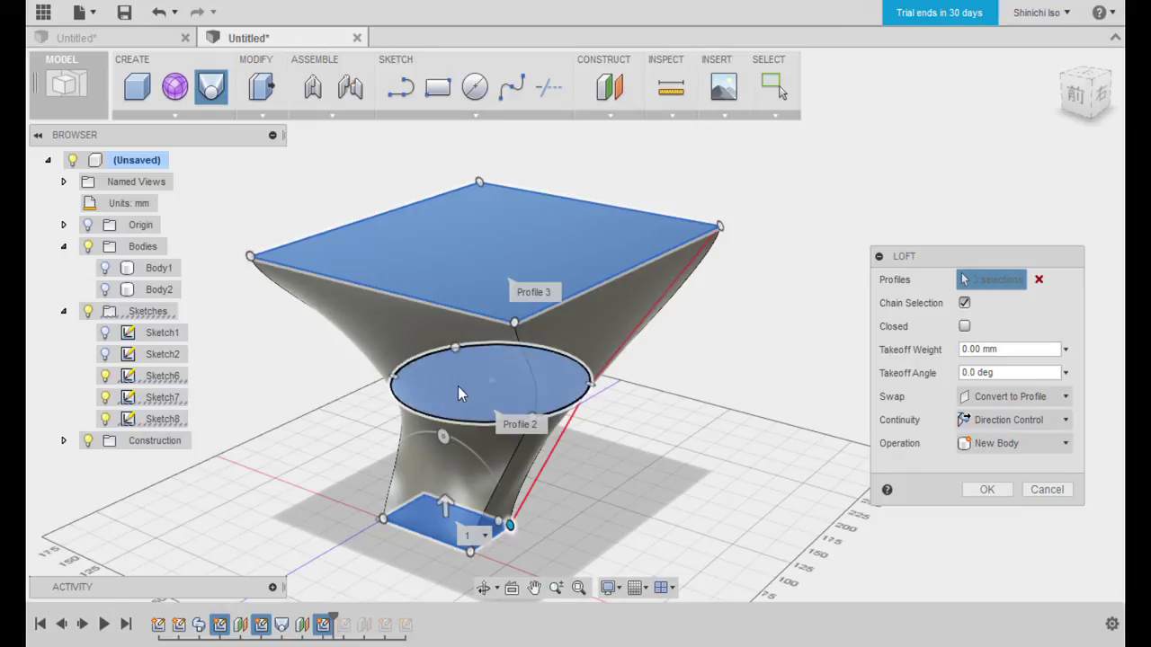
Step: Clear the loft profiles and reselect rectangle, circle and top rectangle in order, with Free continuity
{"action": "left_click", "coordinate": [513, 409]}
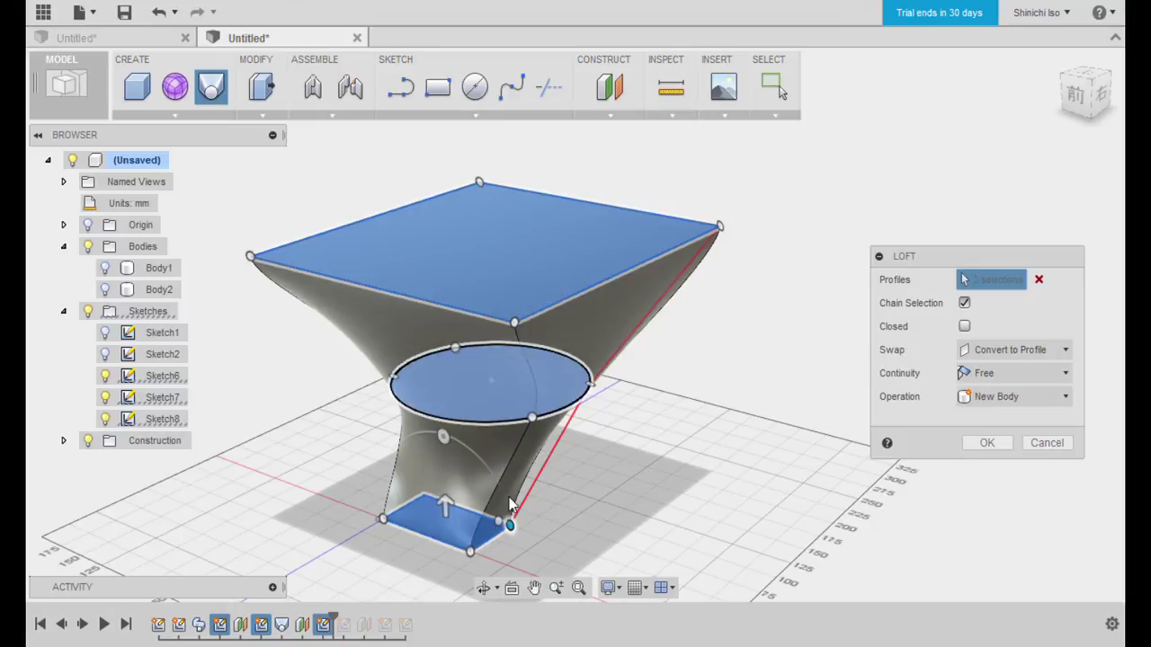
{"action": "left_click", "coordinate": [562, 391]}
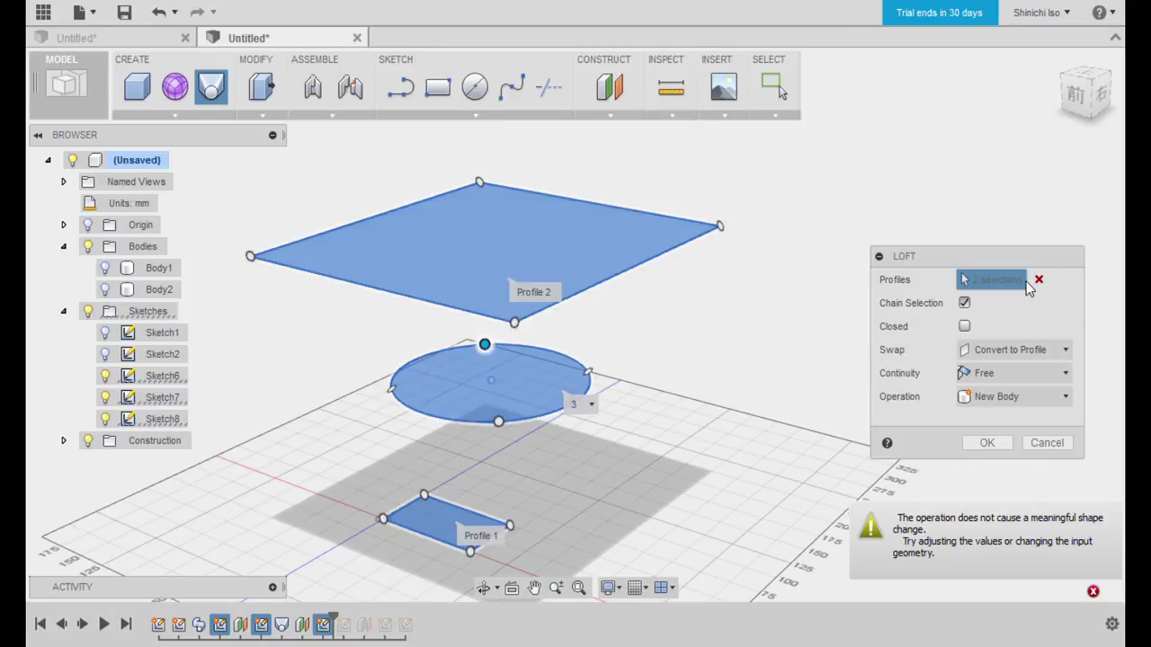
{"action": "left_click", "coordinate": [1039, 282]}
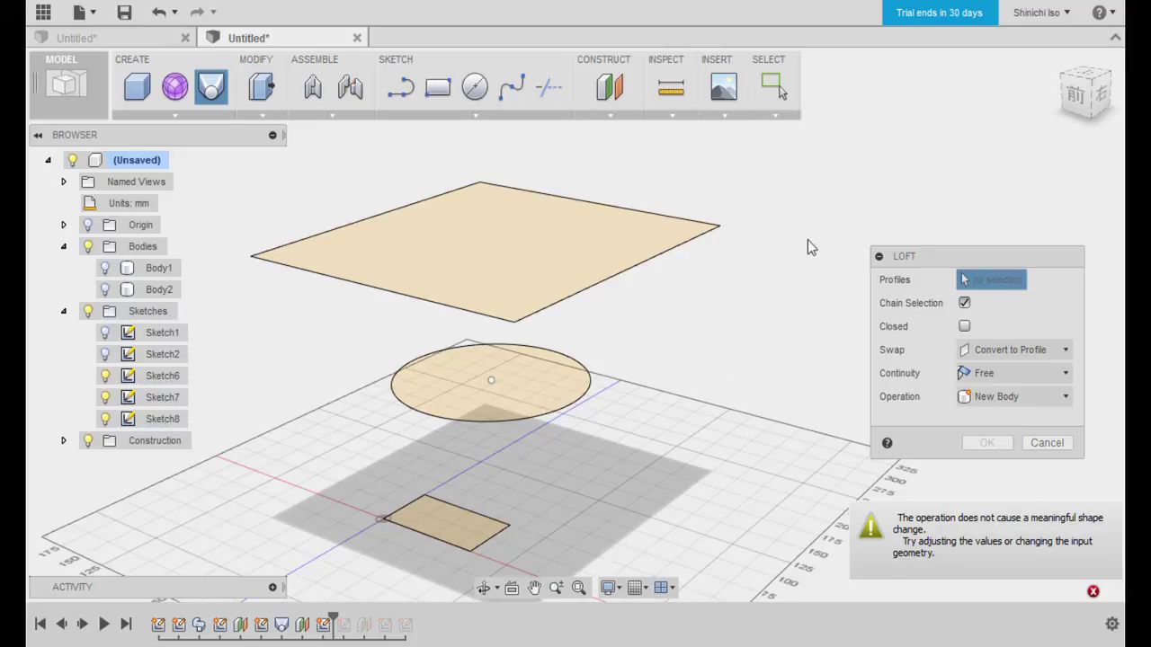
{"action": "left_click", "coordinate": [442, 525]}
{"action": "left_click", "coordinate": [508, 381]}
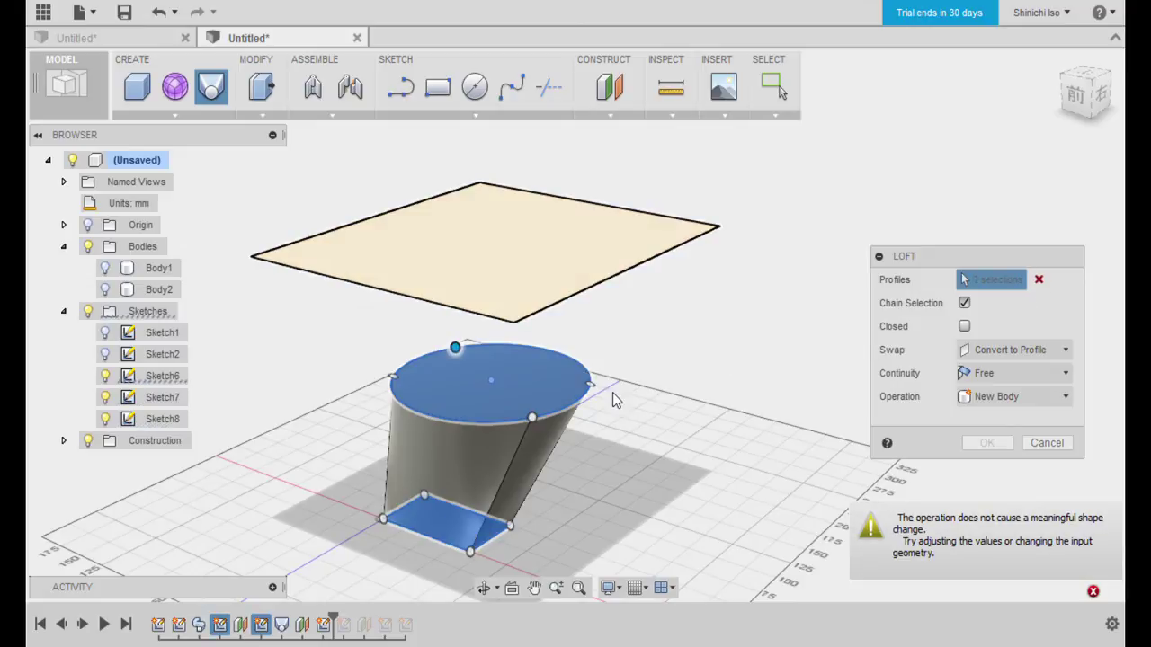
{"action": "left_click", "coordinate": [585, 279]}
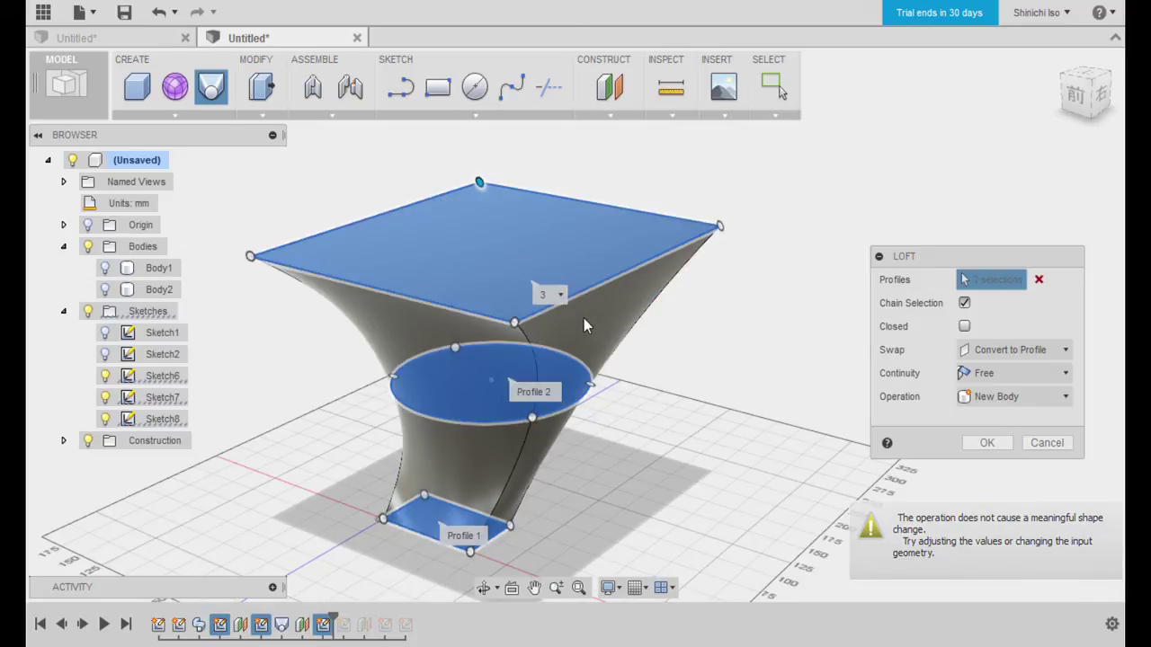
{"action": "left_click", "coordinate": [994, 369]}
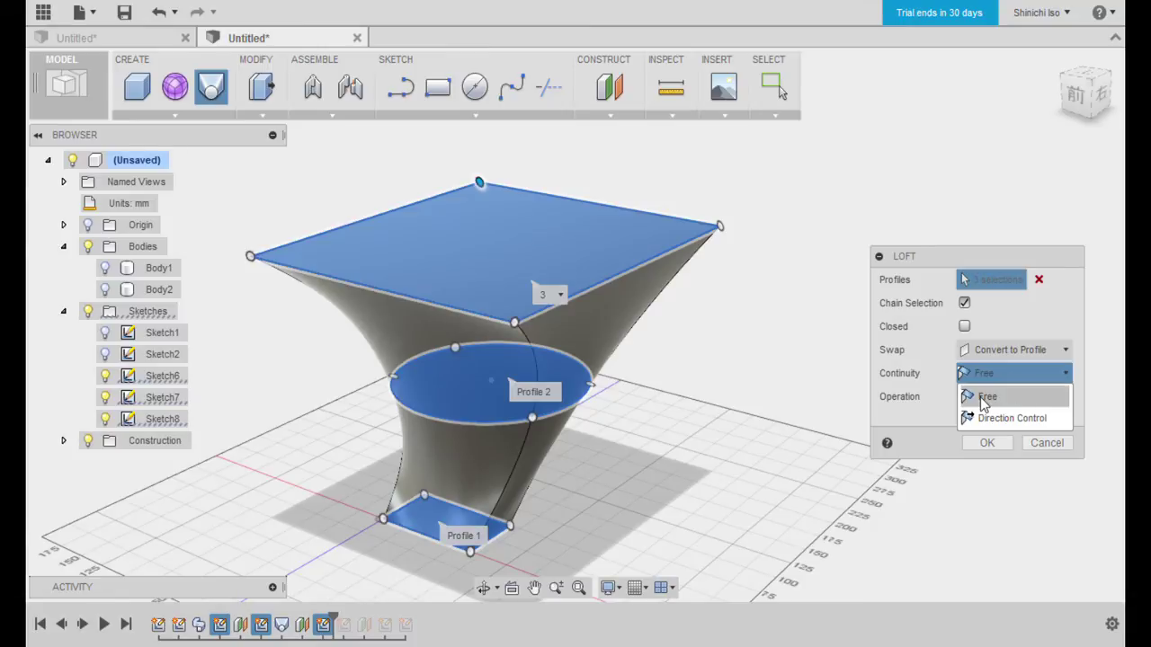
{"action": "left_click", "coordinate": [983, 401]}
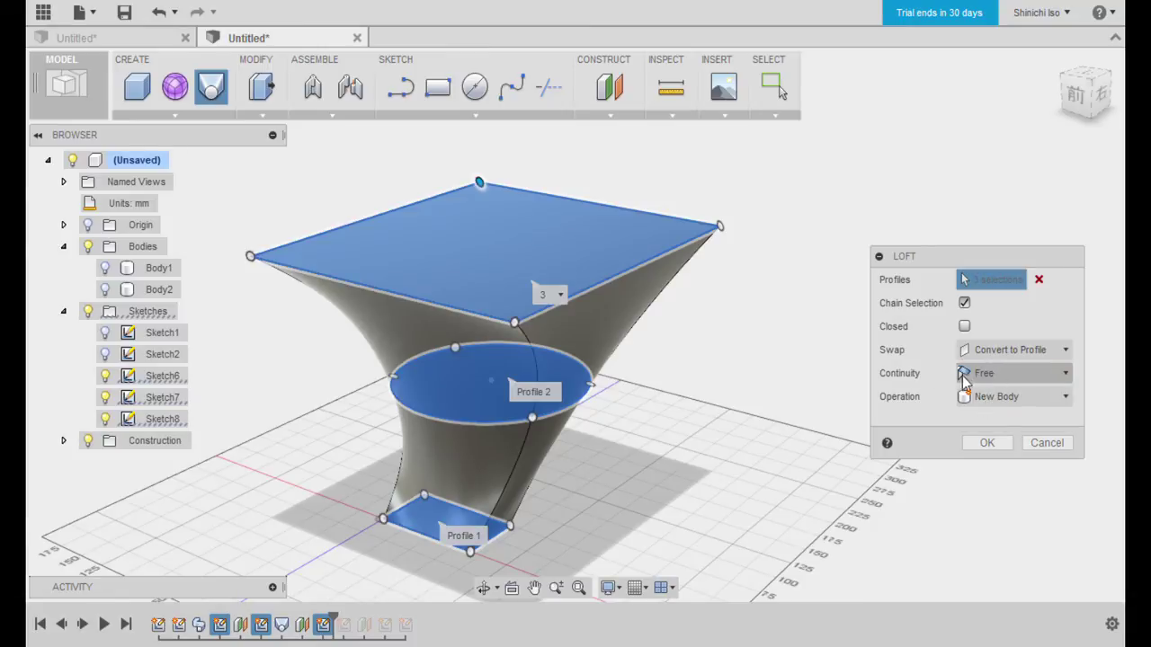
{"action": "left_click", "coordinate": [989, 442]}
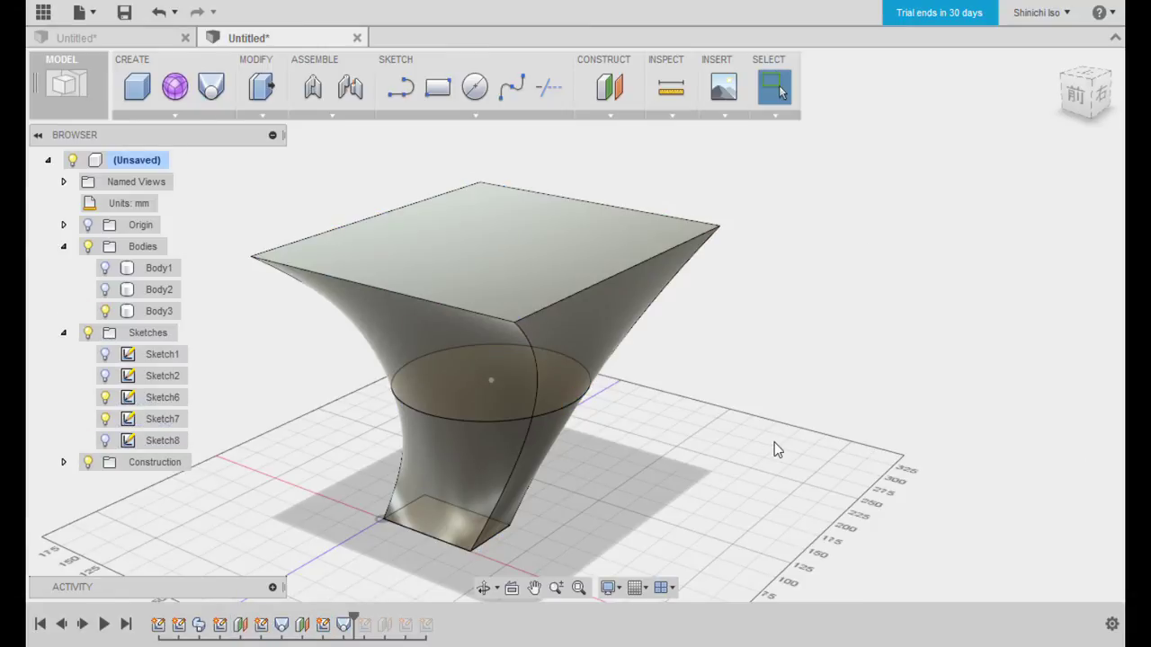
{"action": "mouse_move", "coordinate": [668, 429]}
{"action": "middle_mouse_down", "text": "shift"}
{"action": "mouse_move", "coordinate": [591, 381]}
{"action": "mouse_move", "coordinate": [596, 404]}
{"action": "mouse_move", "coordinate": [650, 442]}
{"action": "mouse_move", "coordinate": [281, 372]}
{"action": "middle_mouse_up", "text": "shift"}
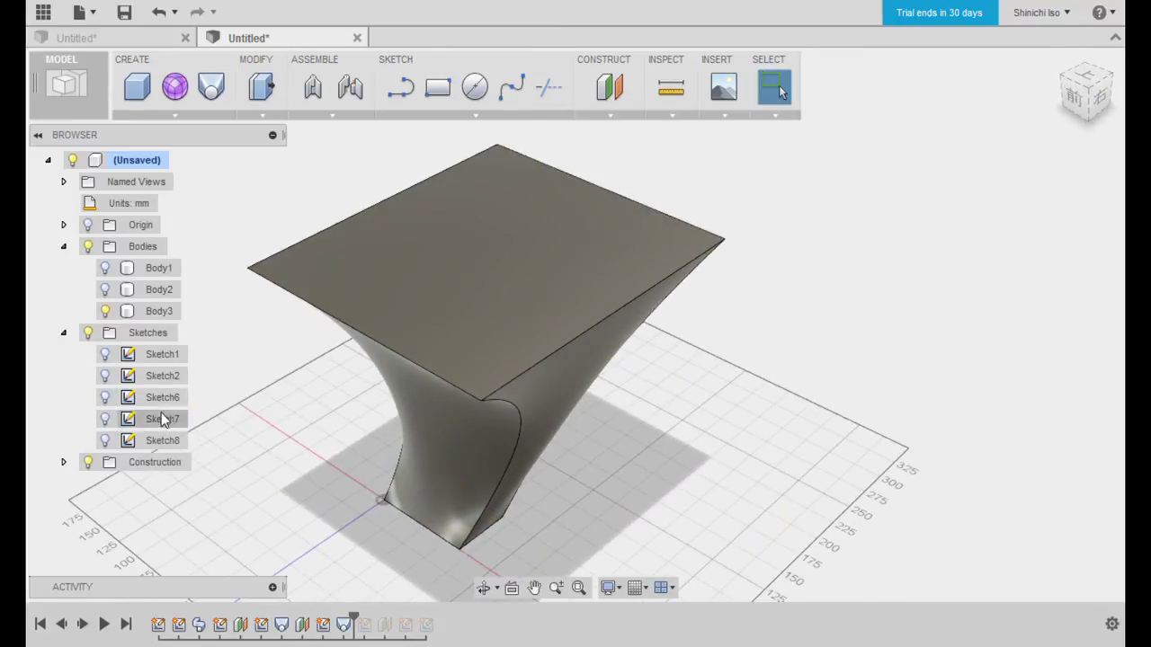
{"action": "mouse_move", "coordinate": [627, 469]}
{"action": "middle_mouse_down", "text": "shift"}
{"action": "mouse_move", "coordinate": [591, 359]}
{"action": "mouse_move", "coordinate": [650, 329]}
{"action": "mouse_move", "coordinate": [460, 373]}
{"action": "mouse_move", "coordinate": [332, 347]}
{"action": "mouse_move", "coordinate": [507, 386]}
{"action": "mouse_move", "coordinate": [592, 385]}
{"action": "mouse_move", "coordinate": [609, 404]}
{"action": "middle_mouse_up", "text": "shift"}
{"action": "left_click", "coordinate": [612, 412]}
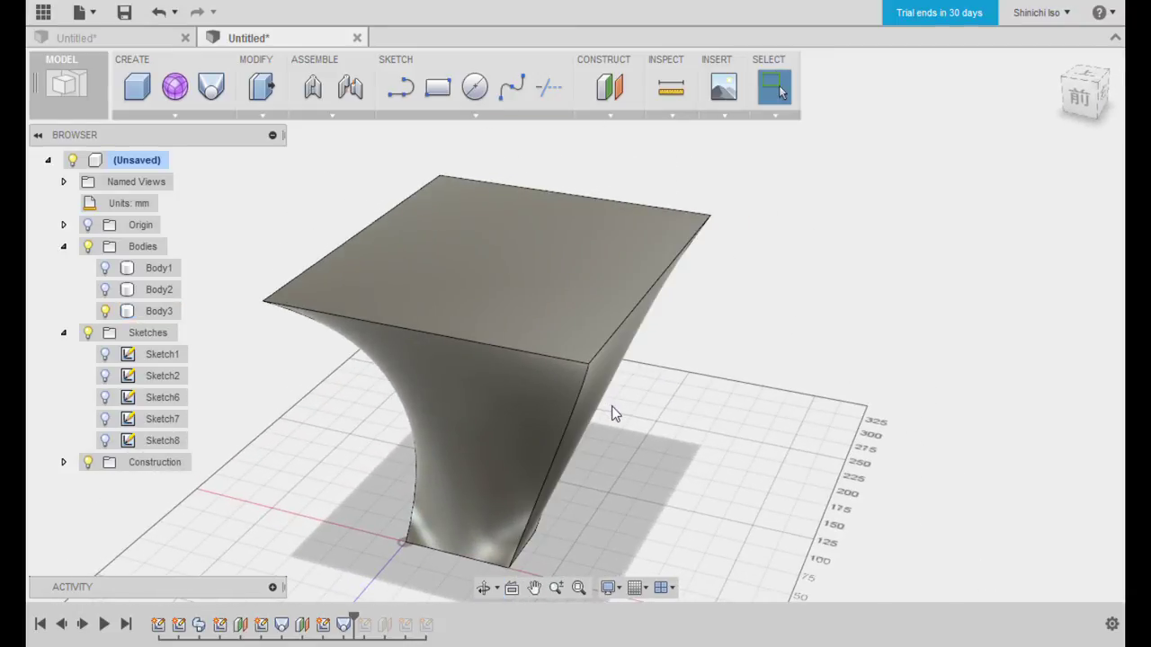